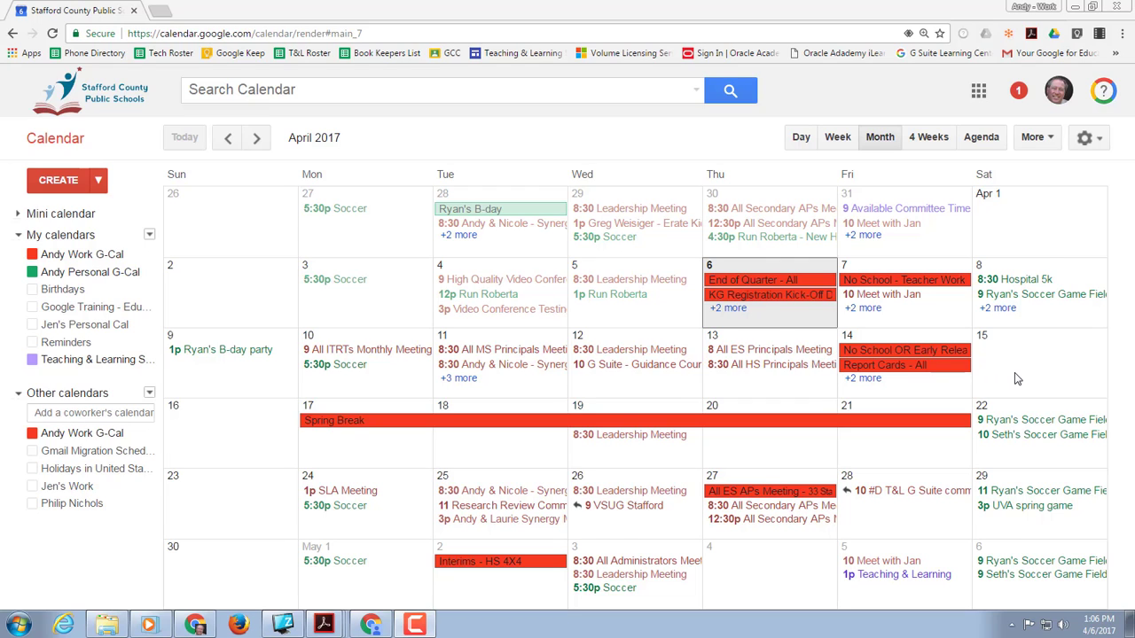
click(1022, 7)
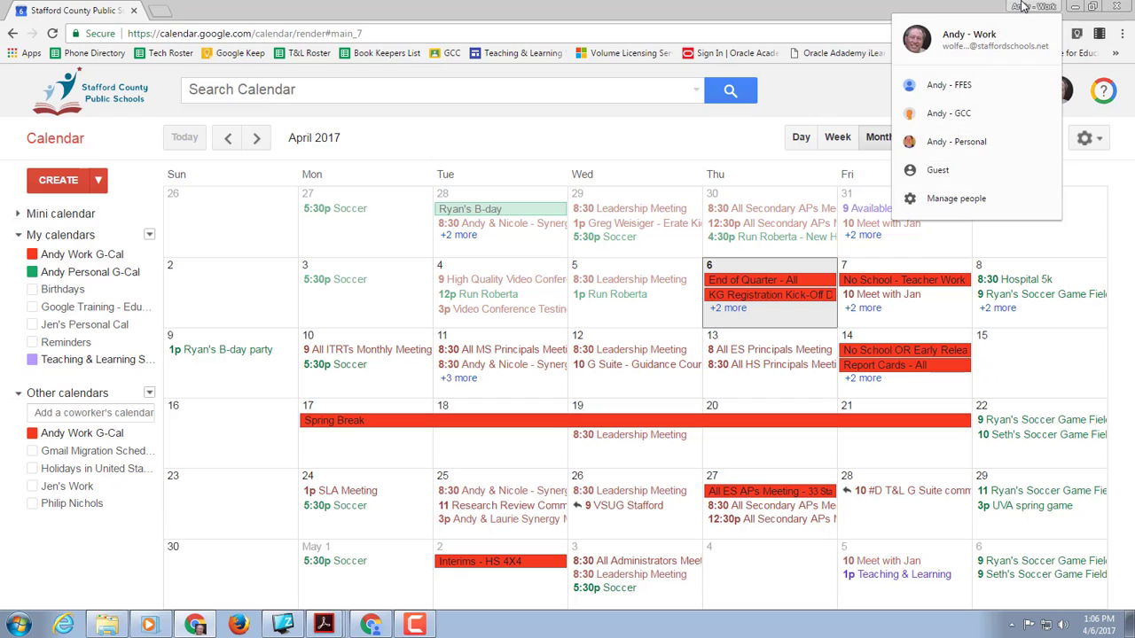
click(1022, 7)
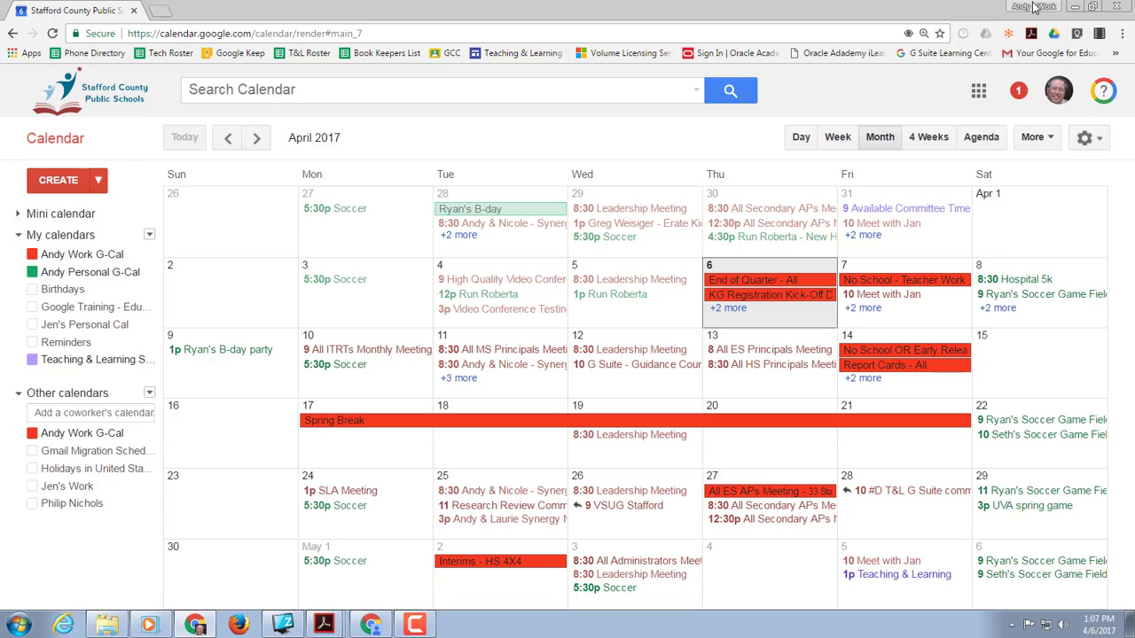
click(1034, 7)
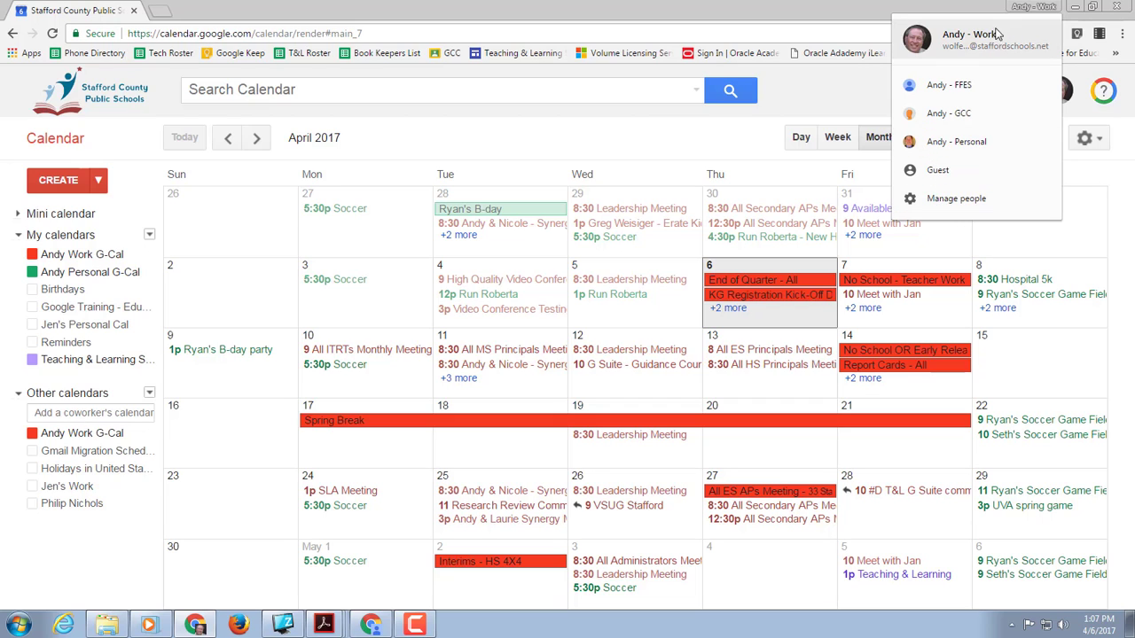
click(959, 203)
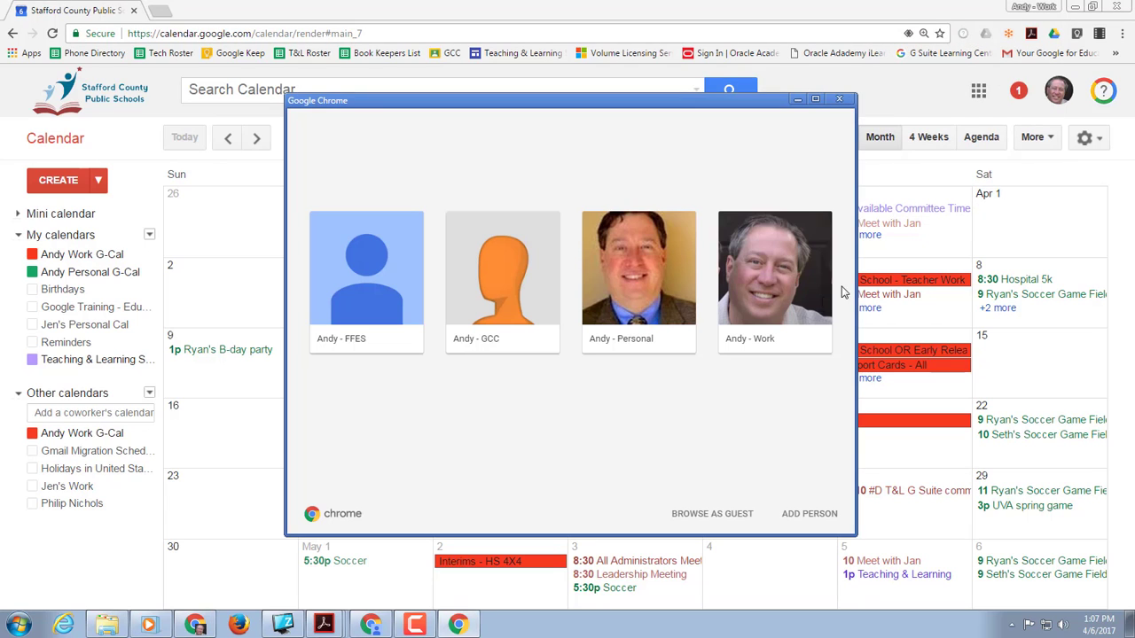
Step: Add a new GCPI Chrome profile in place of 'Person 1', give it the cat avatar, and save it
click(809, 514)
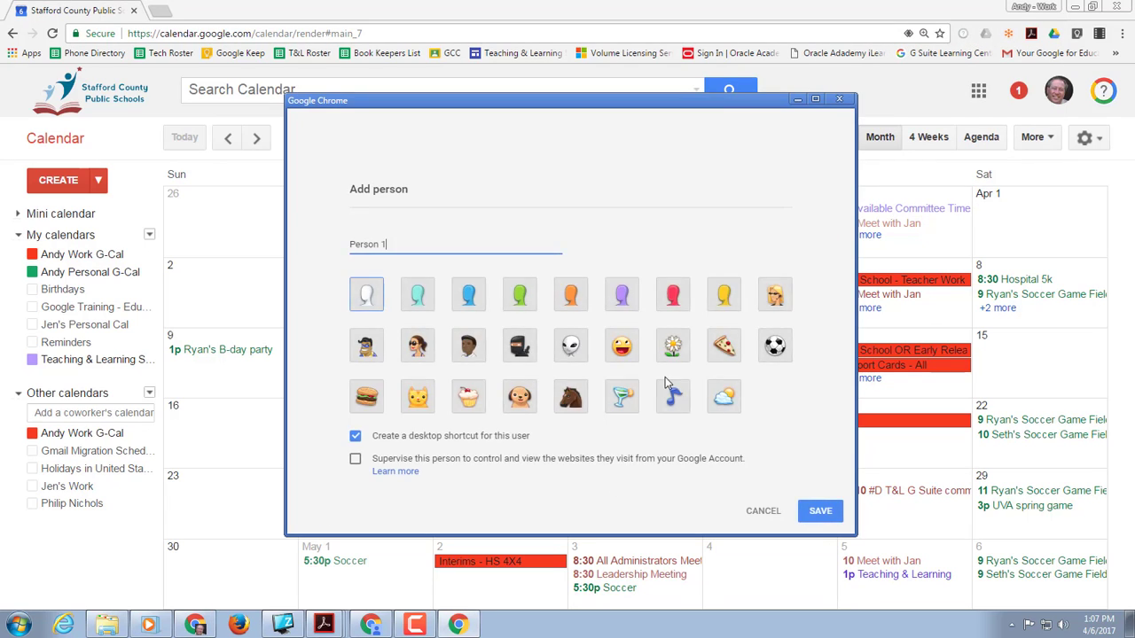
drag(399, 252, 343, 257)
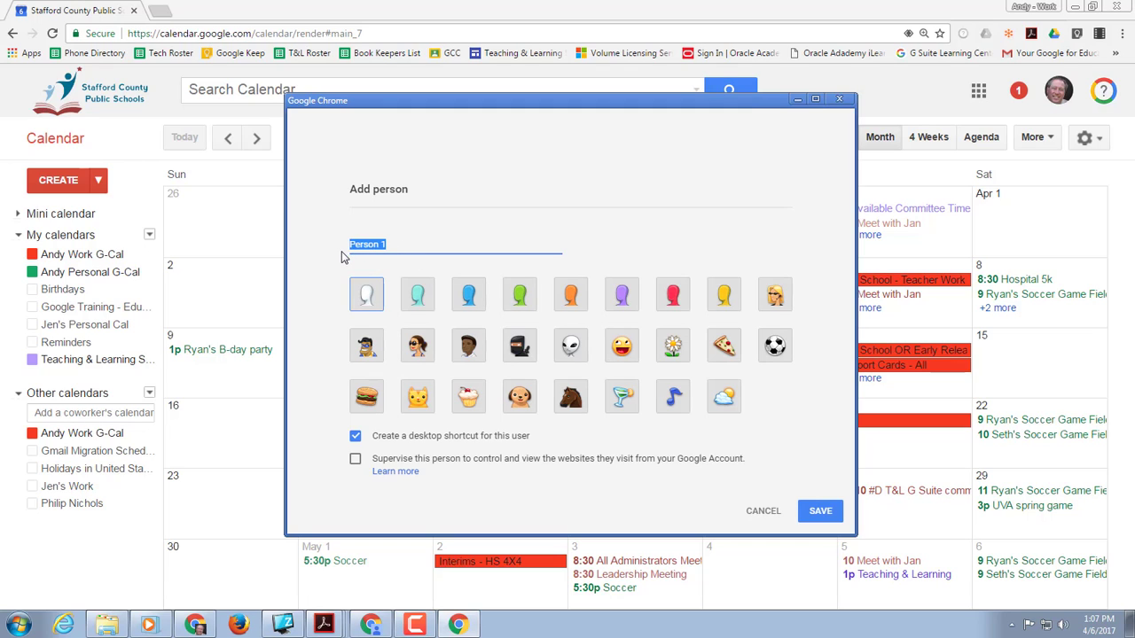
text(Andy-GCPI)
click(818, 519)
drag(818, 519, 803, 427)
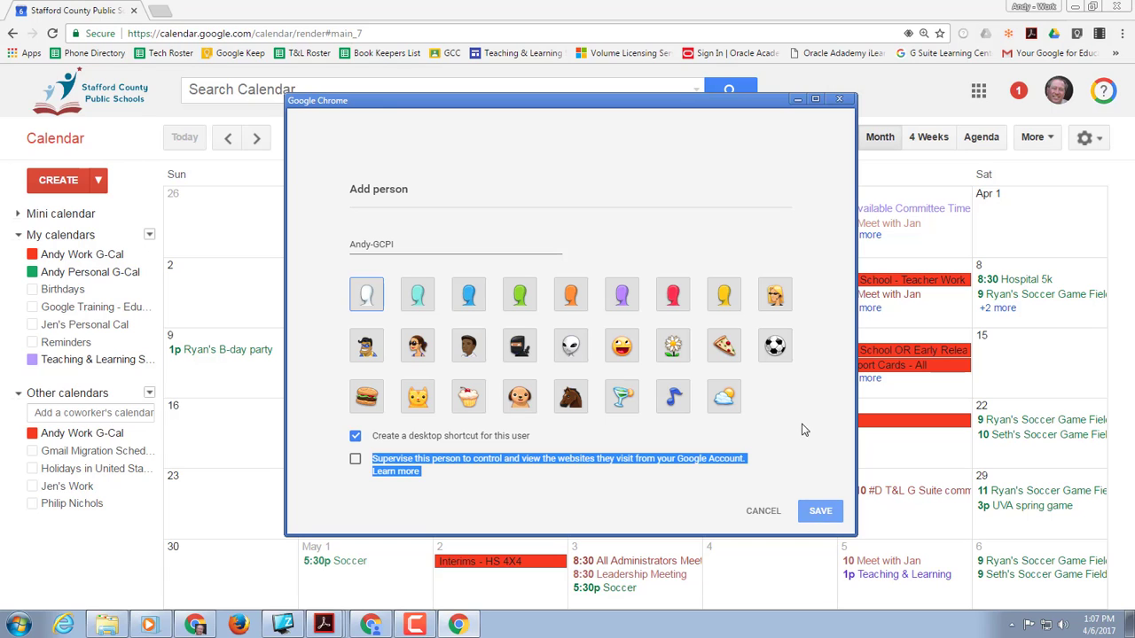
click(419, 392)
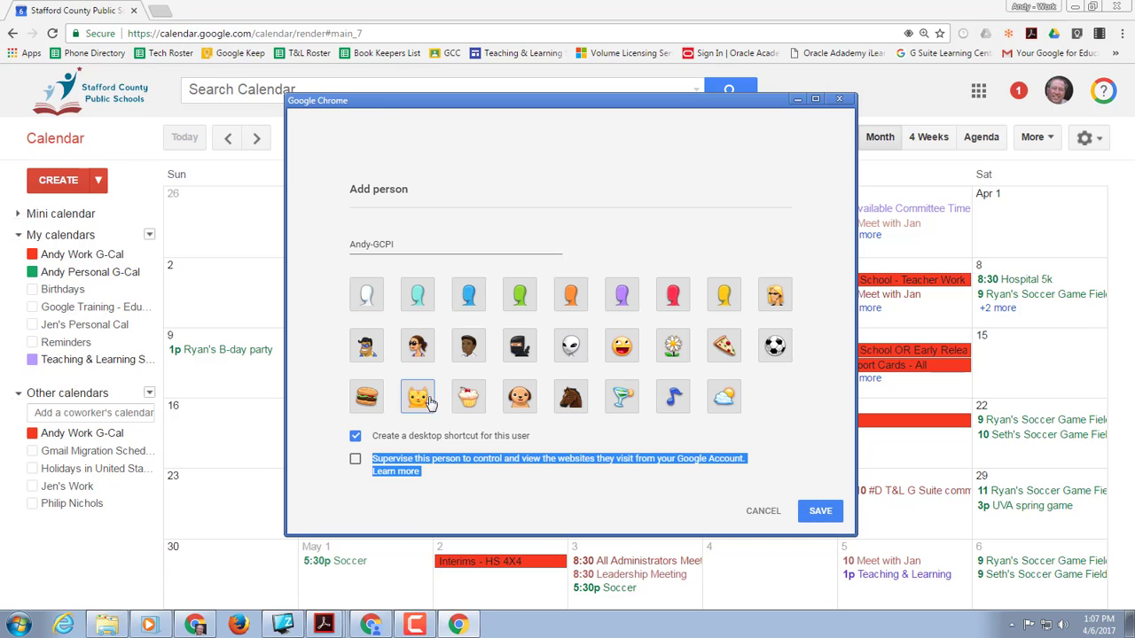
click(815, 513)
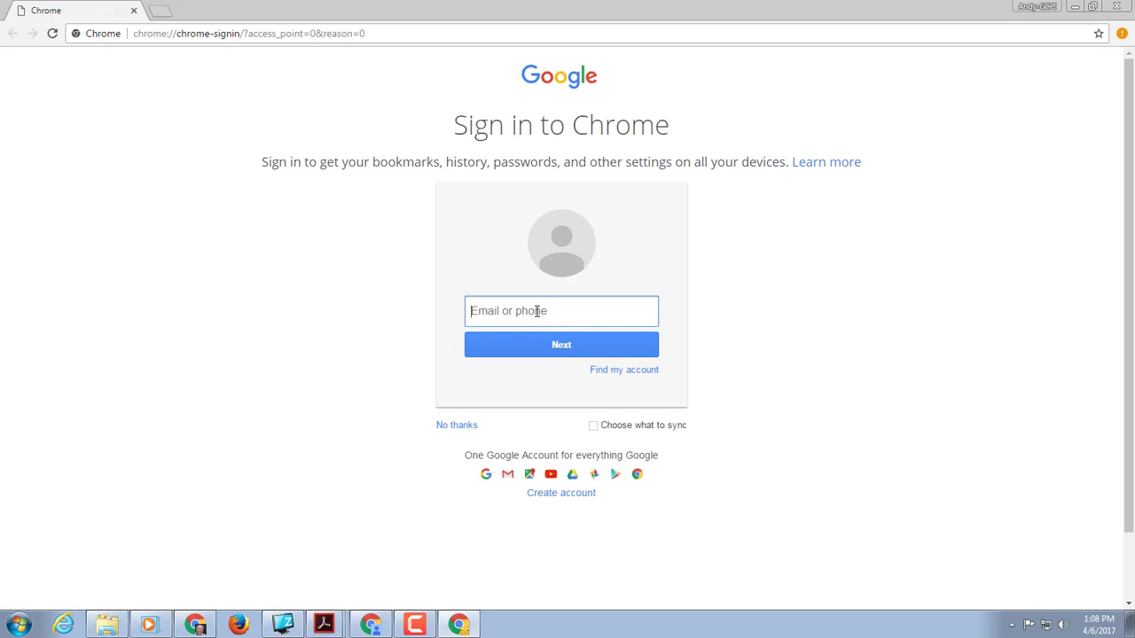
Step: Sign the new profile in with the managed account's e-mail and password, then link its browser data
key(Return)
text(•••••)
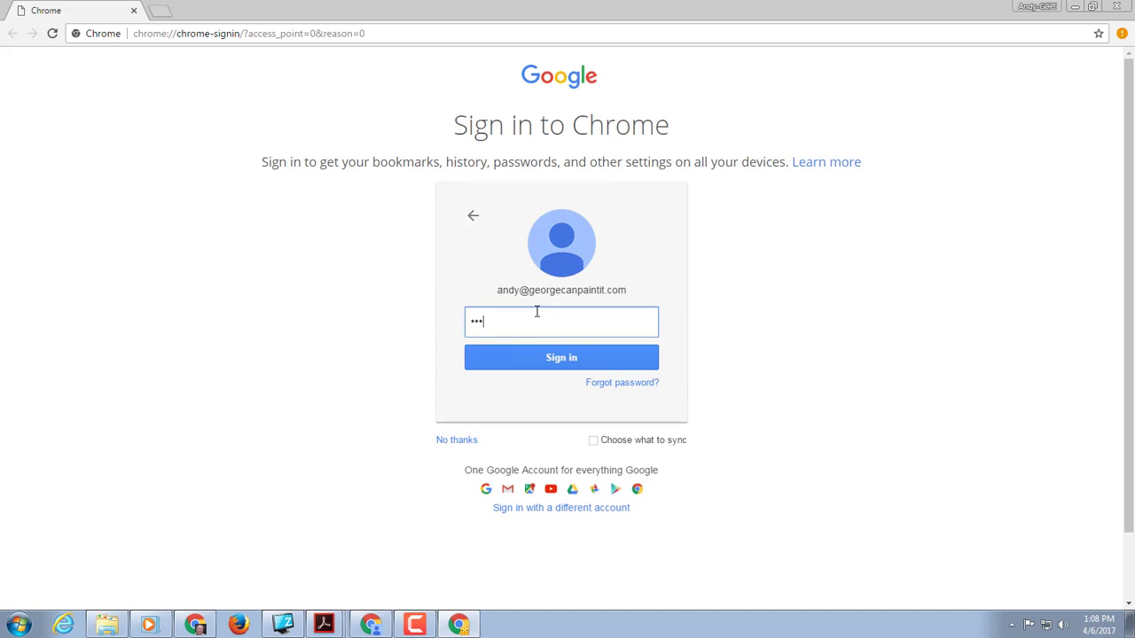
text(•••••)
click(526, 367)
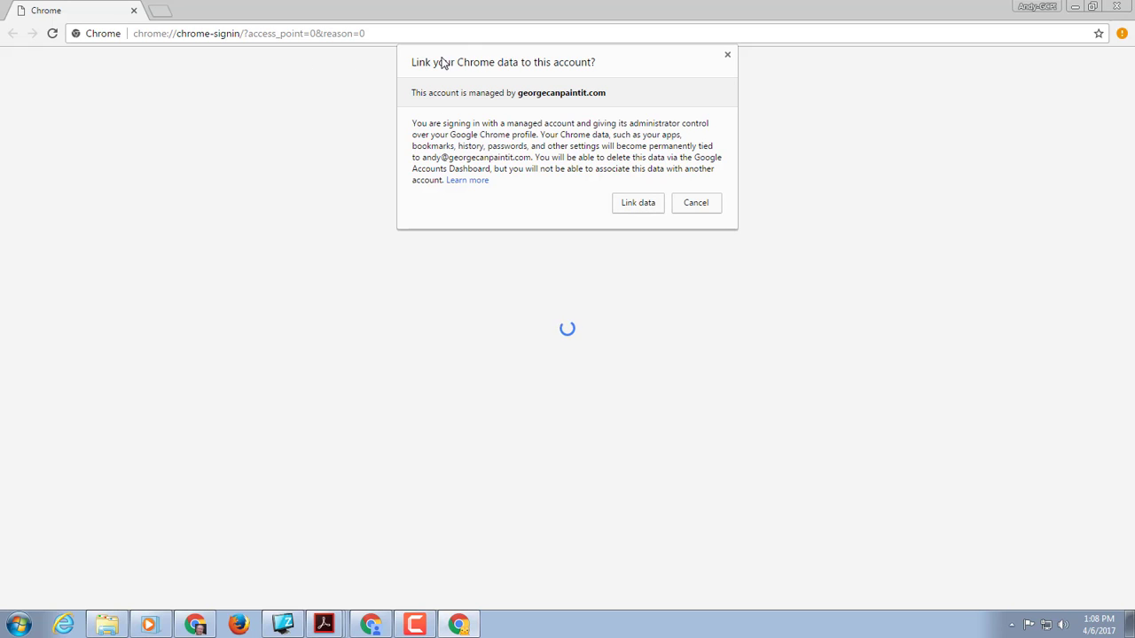
click(649, 211)
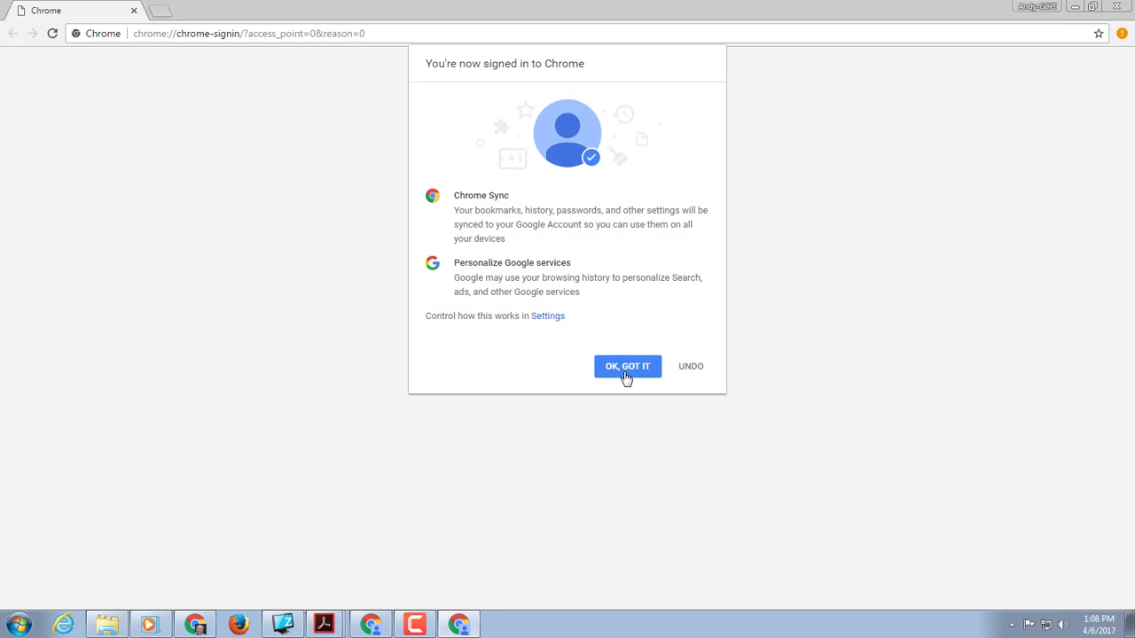
click(627, 371)
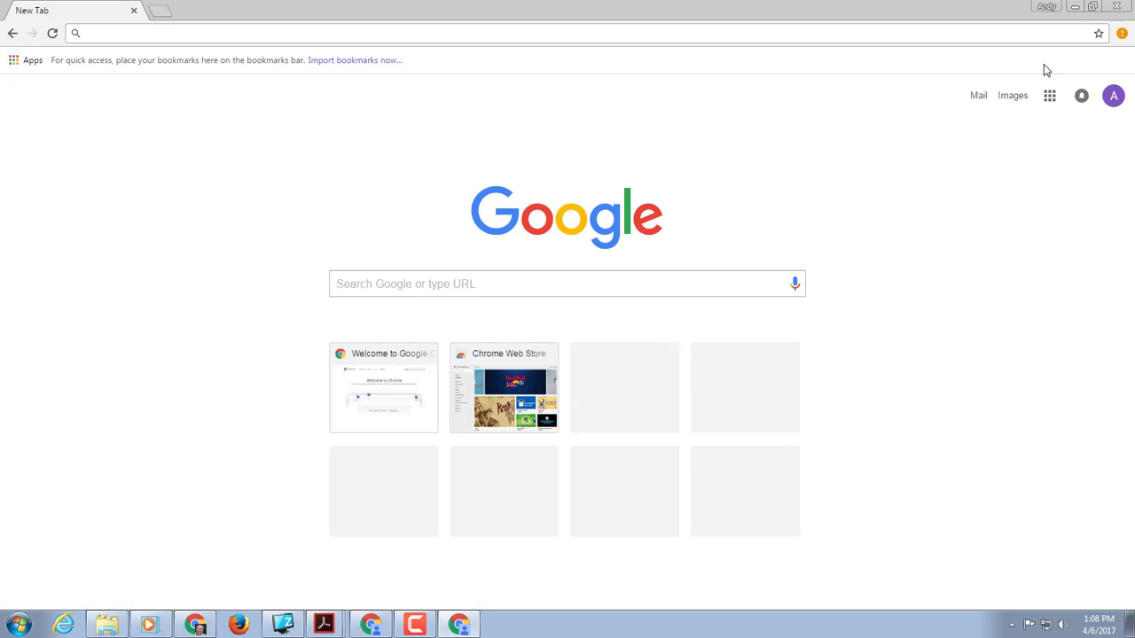
Step: Open Google Calendar and start a new event on Thursday from 1:30 to 2:30pm
click(1046, 97)
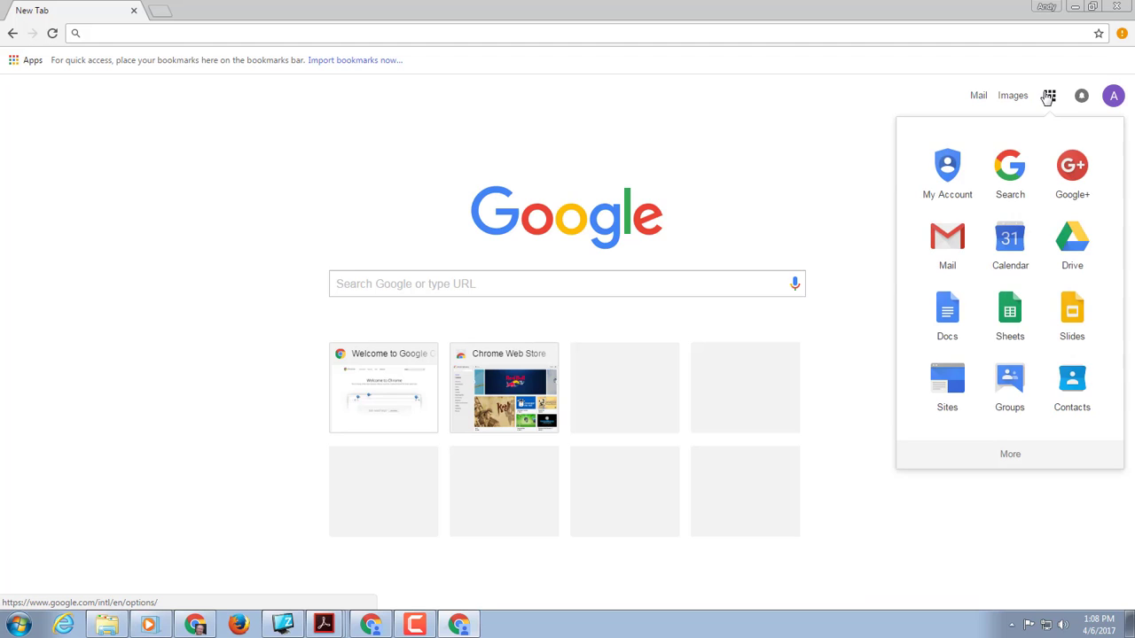
click(1018, 242)
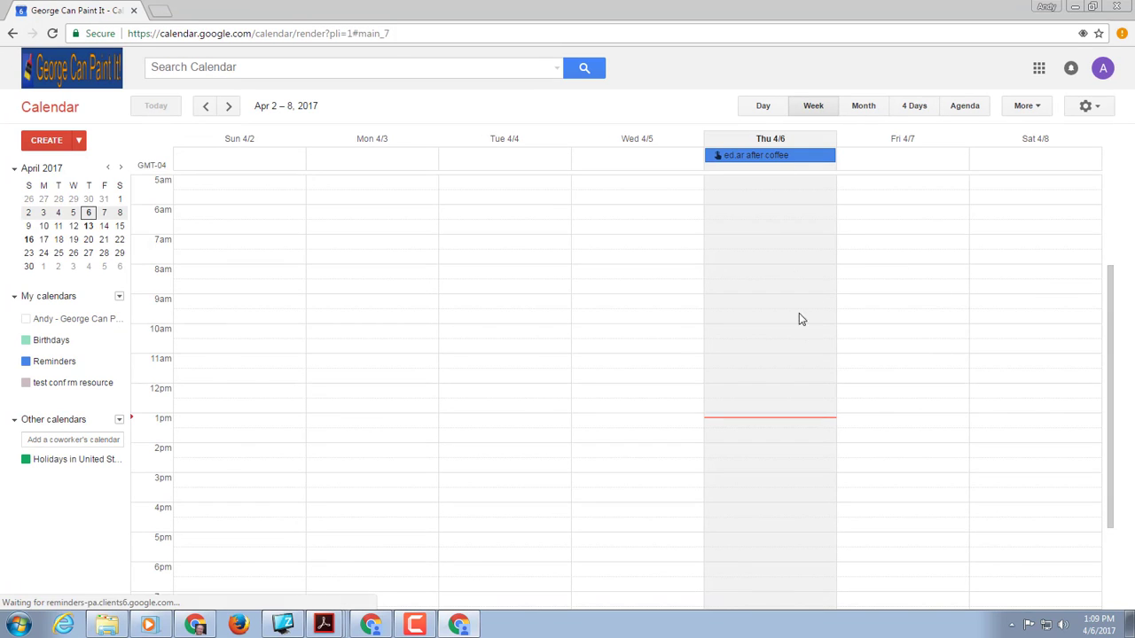
click(749, 438)
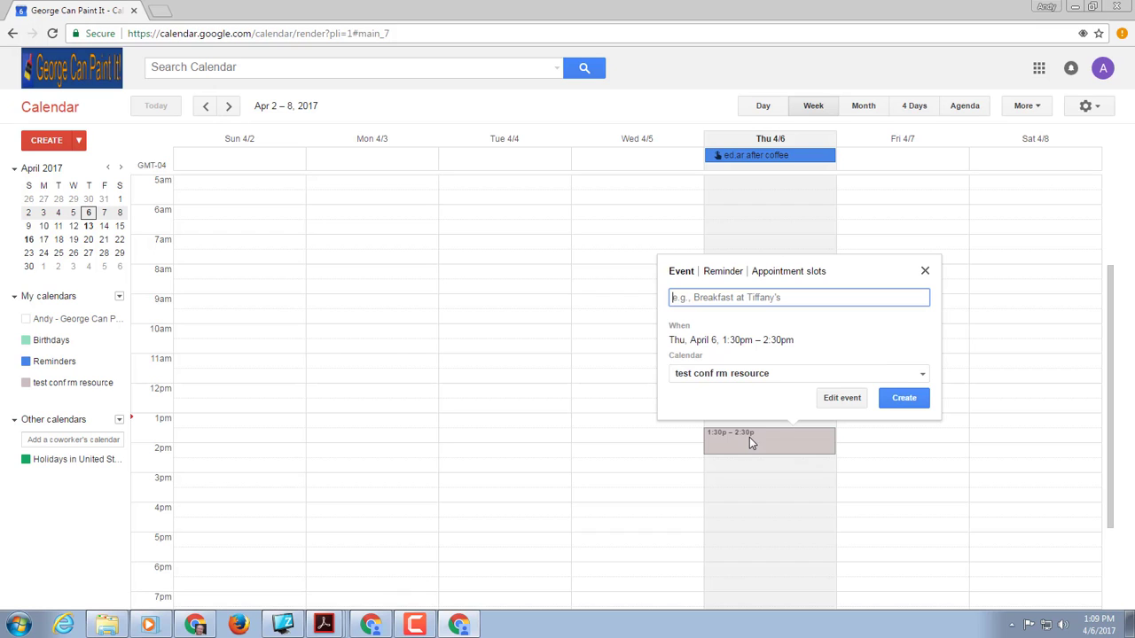
click(736, 383)
click(738, 380)
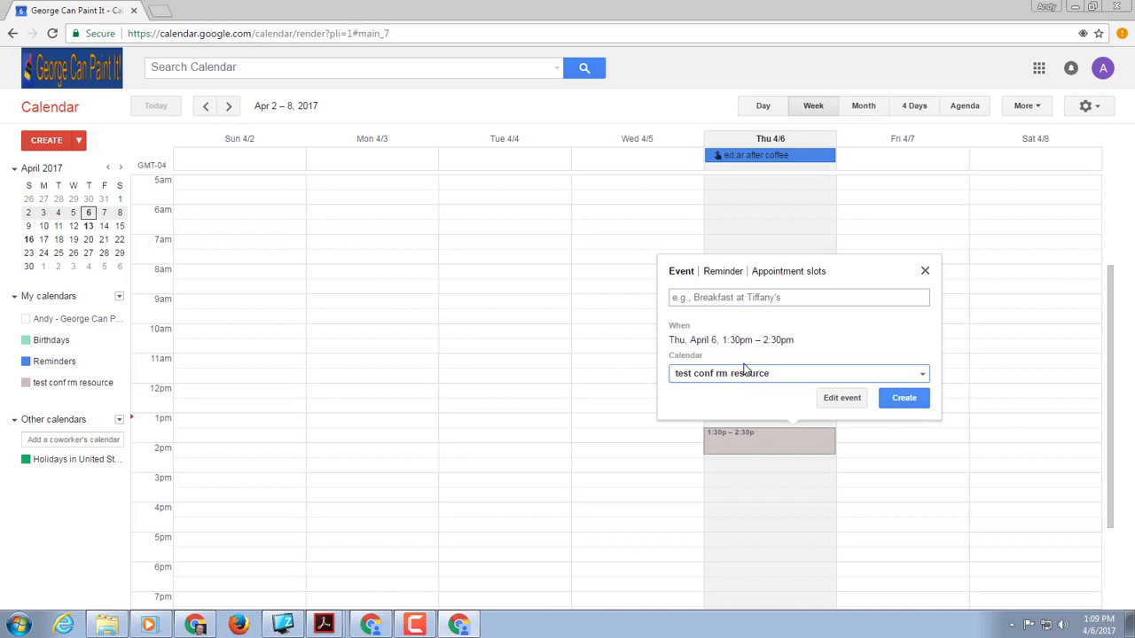
Step: Title the event 'TEST GCP EVENT', assign it to the main personal calendar, and create it
click(720, 297)
text(TES)
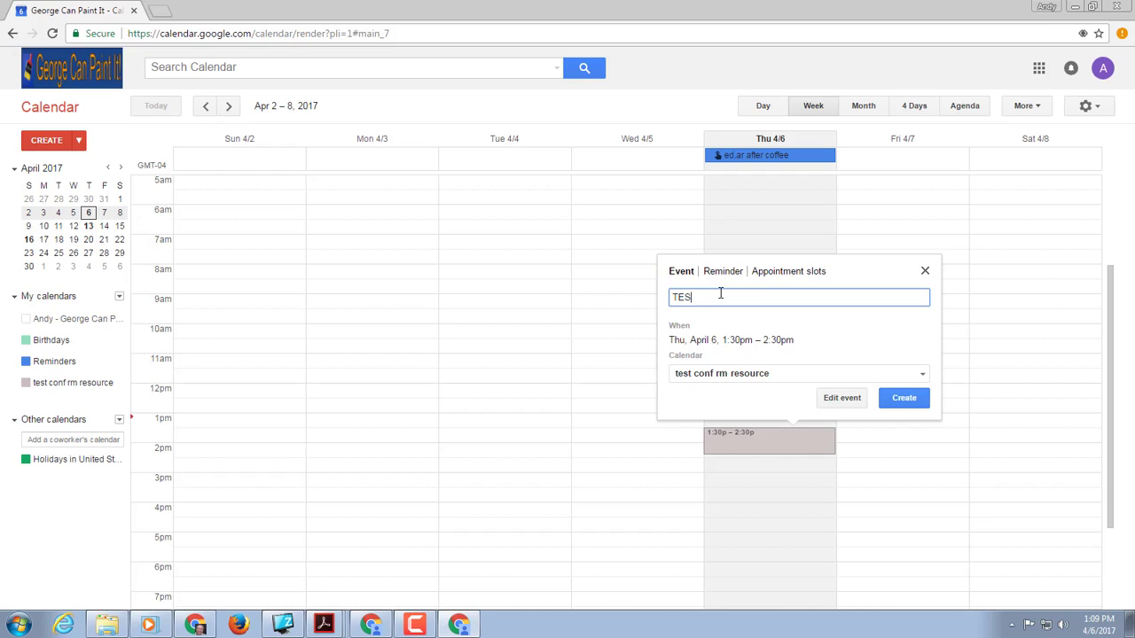
text(T GCP )
text(EVENT)
click(850, 380)
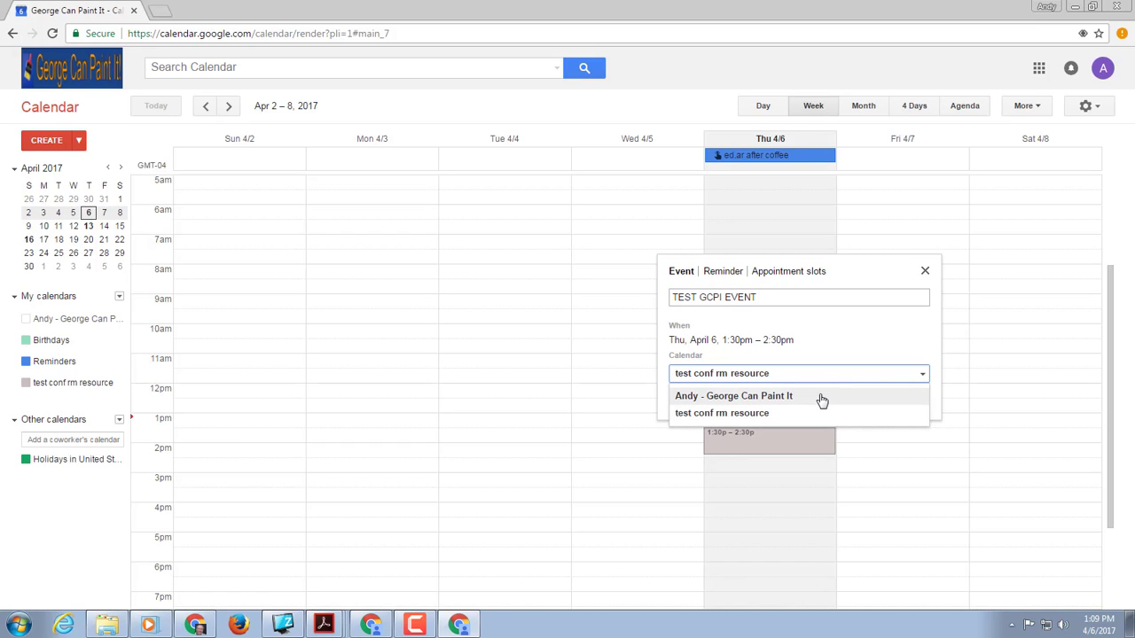
click(822, 398)
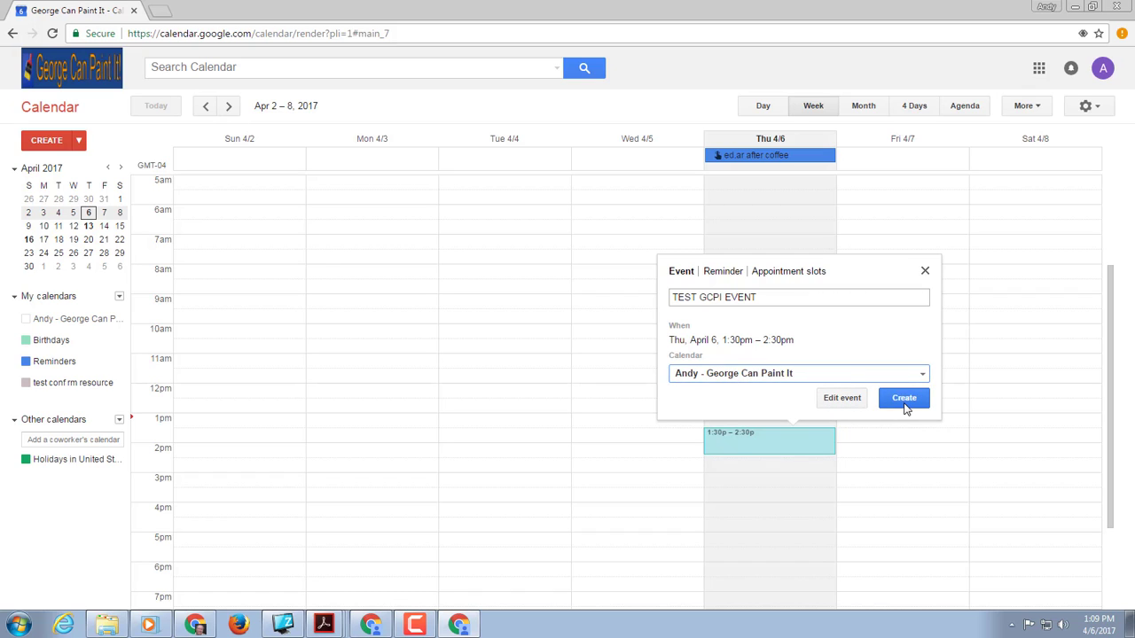
click(904, 401)
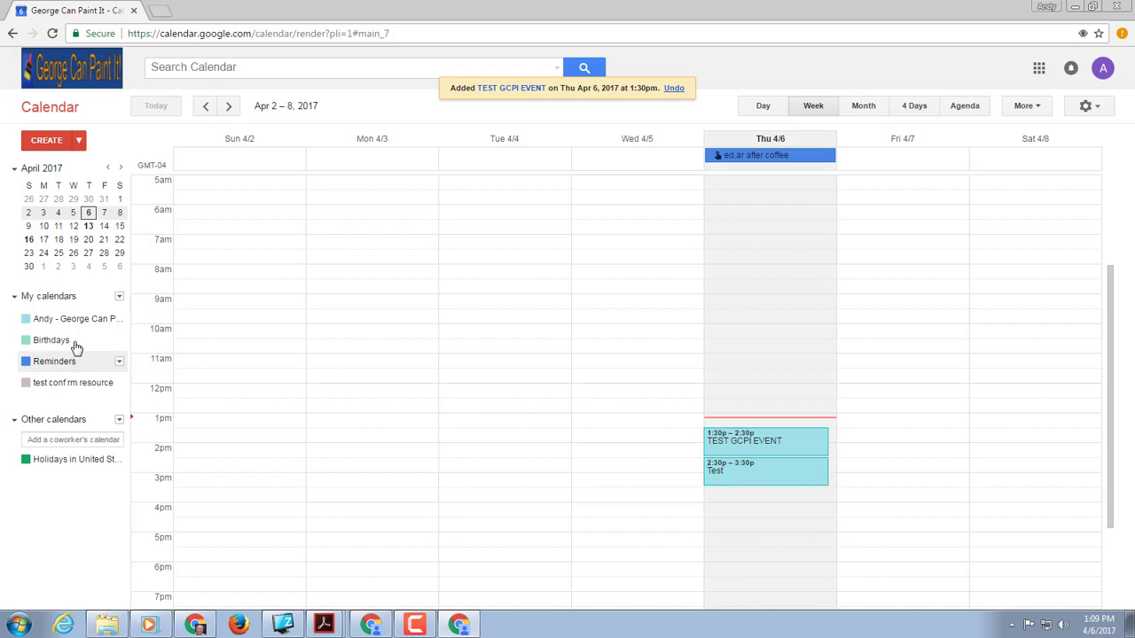
Step: Share the main calendar with the school e-mail address, allowing changes and sharing management, and save
click(119, 320)
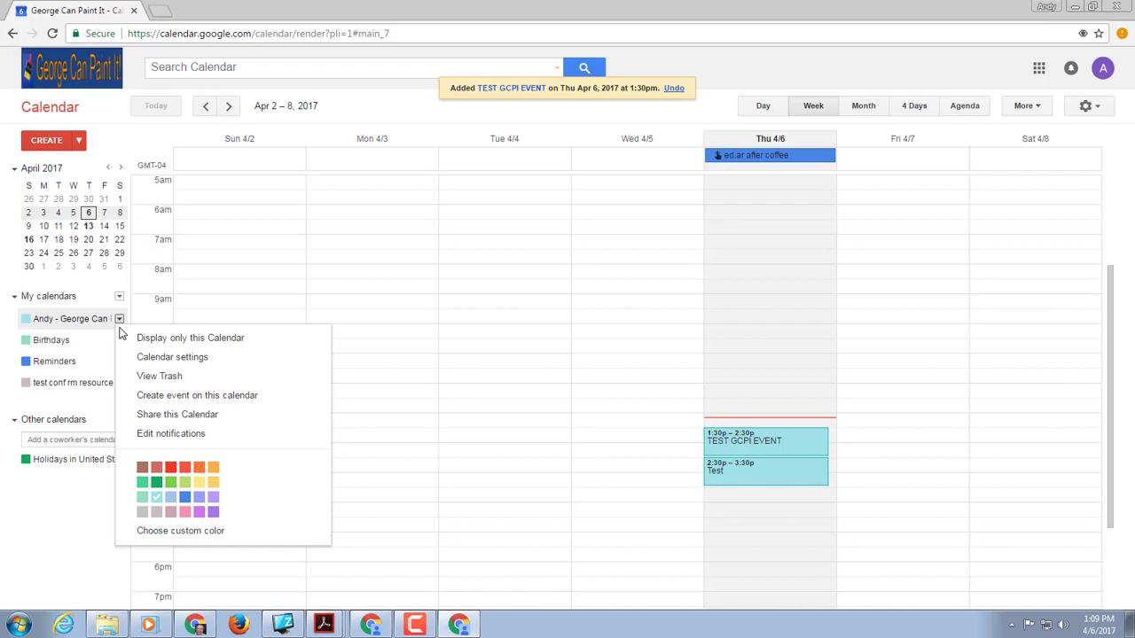
click(165, 417)
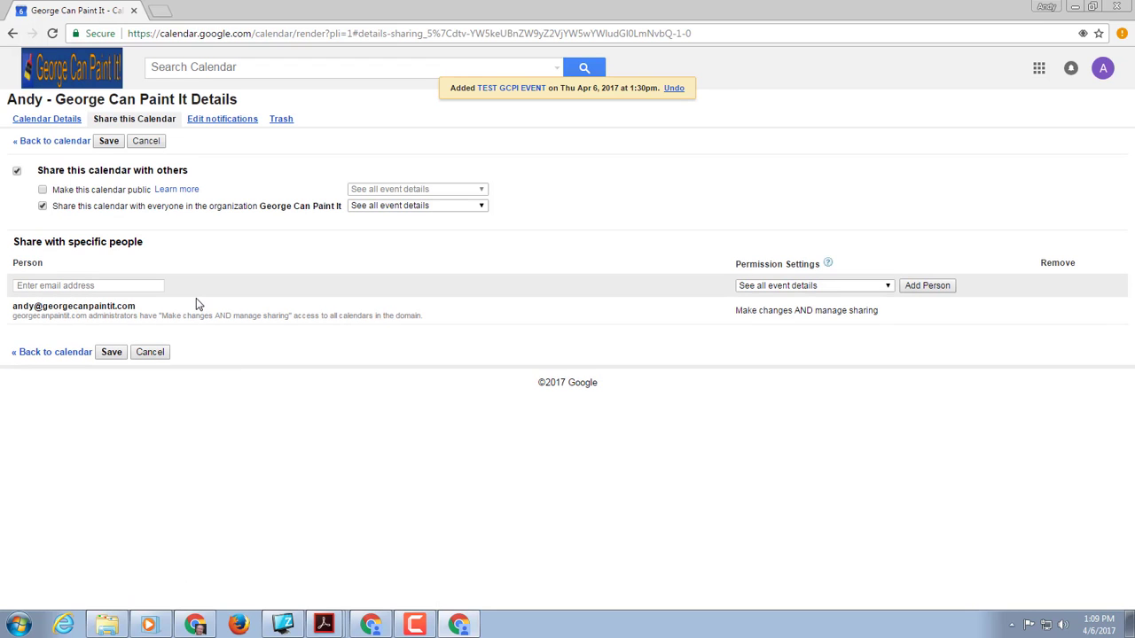
click(116, 285)
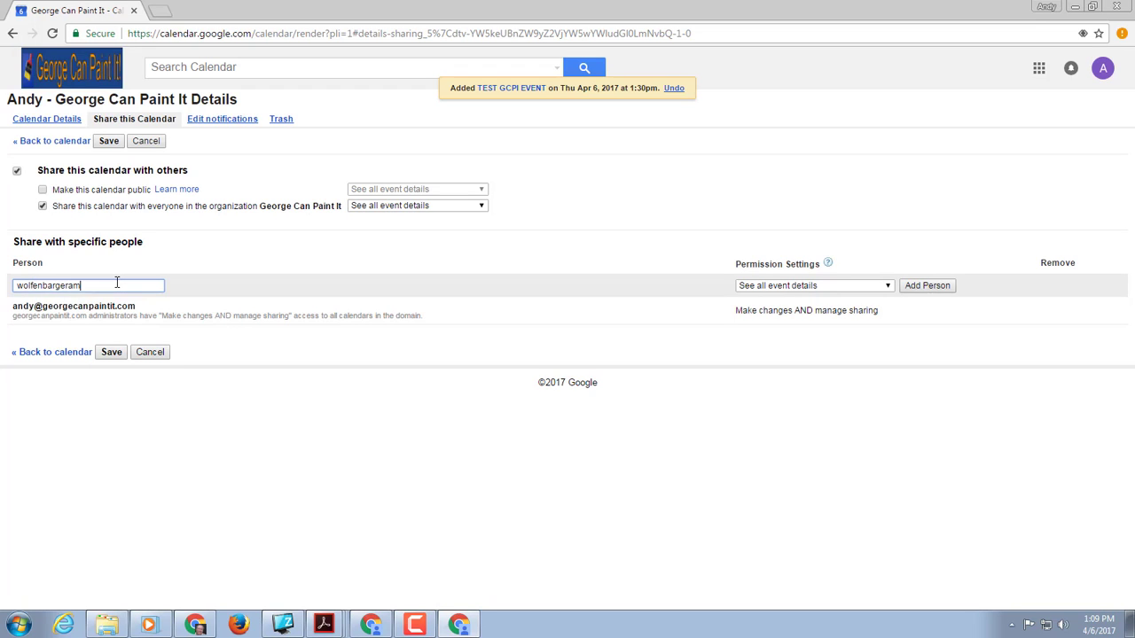
click(844, 288)
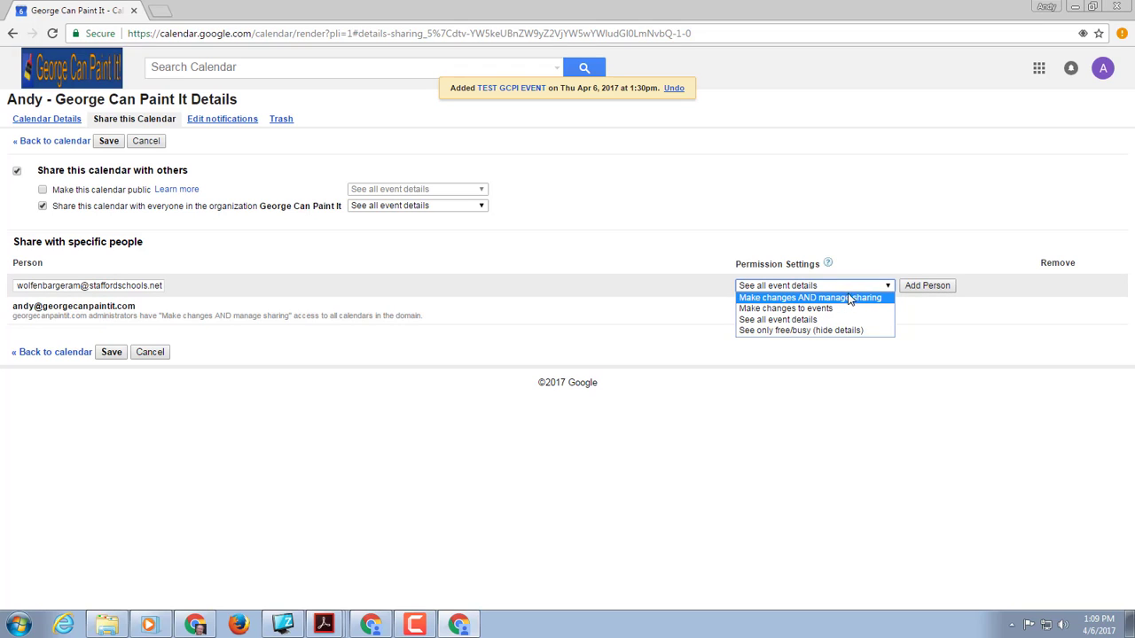
click(789, 298)
click(928, 285)
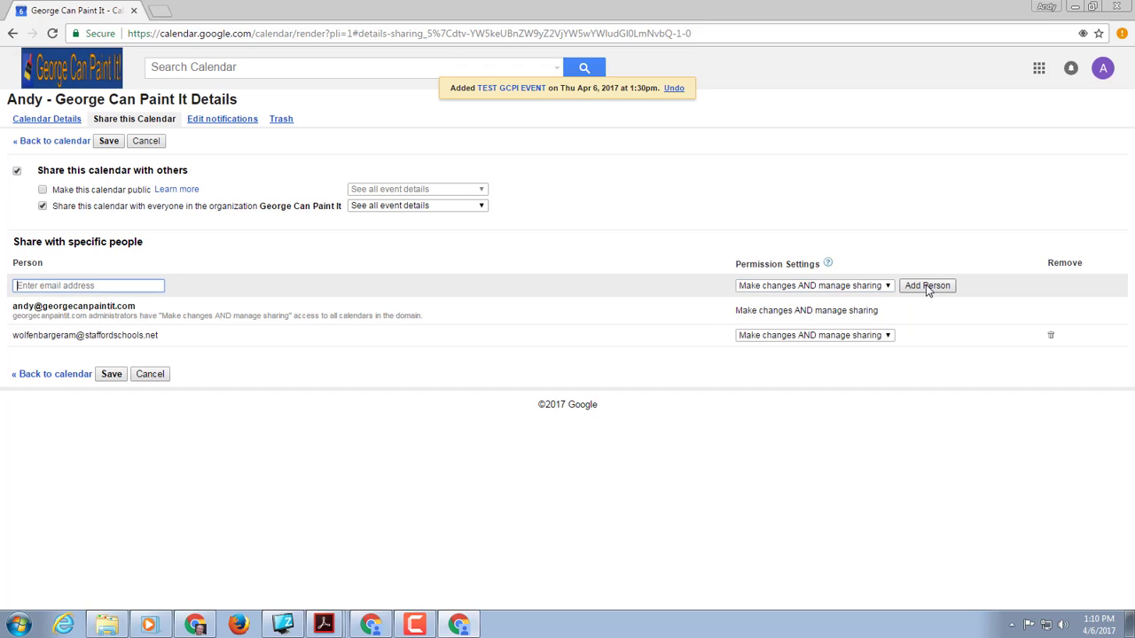
click(111, 375)
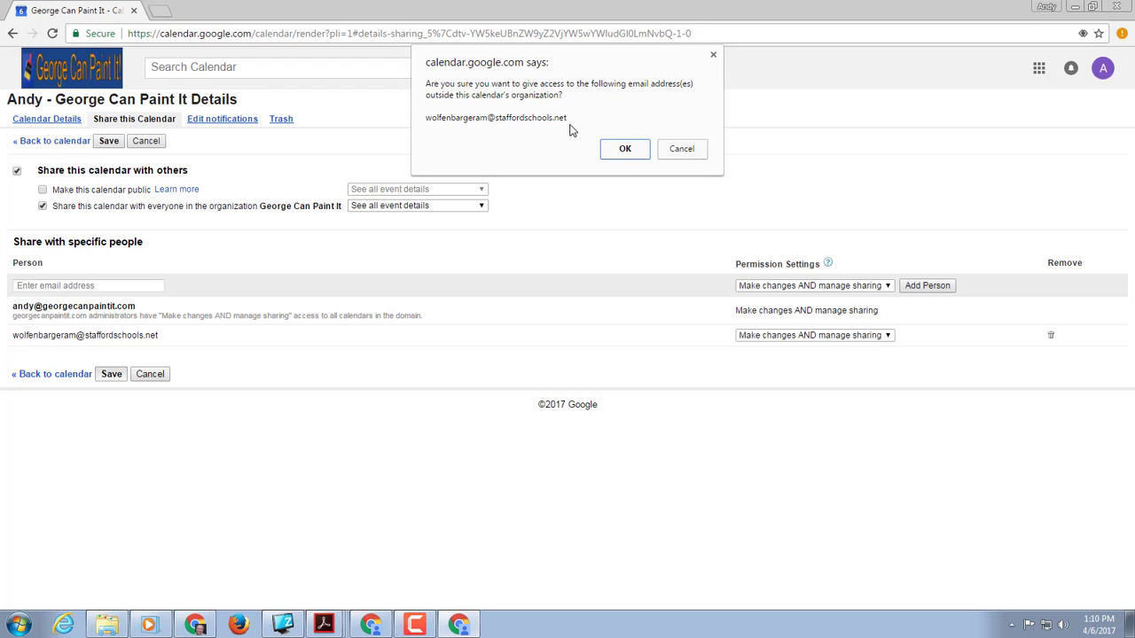
click(625, 149)
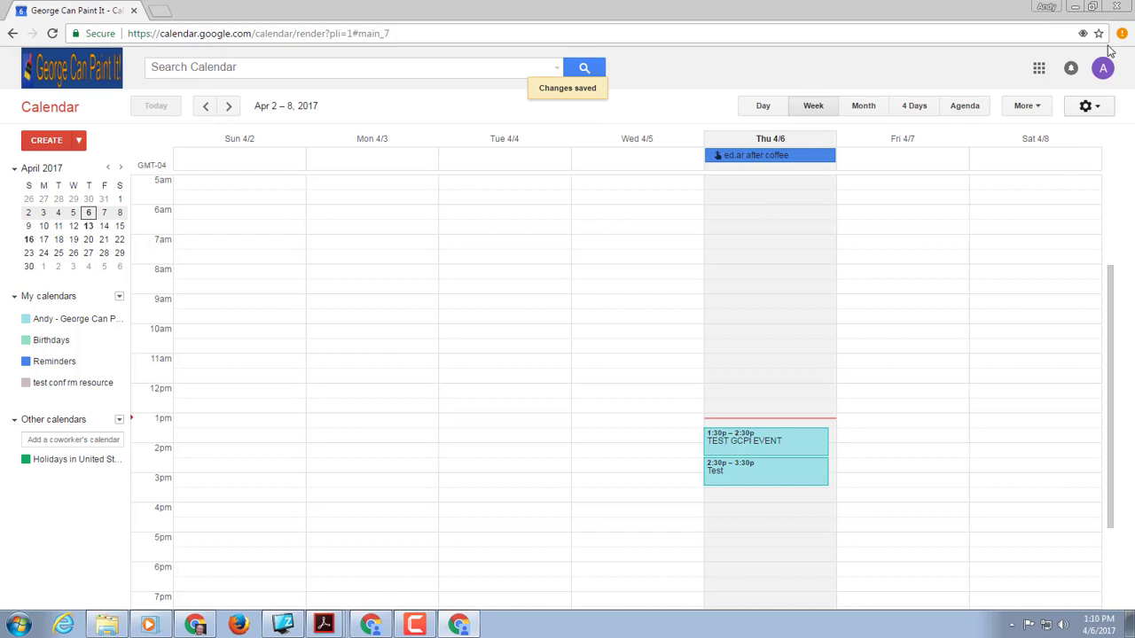
Step: Switch to the Work Chrome profile and open its Gmail inbox
click(1044, 7)
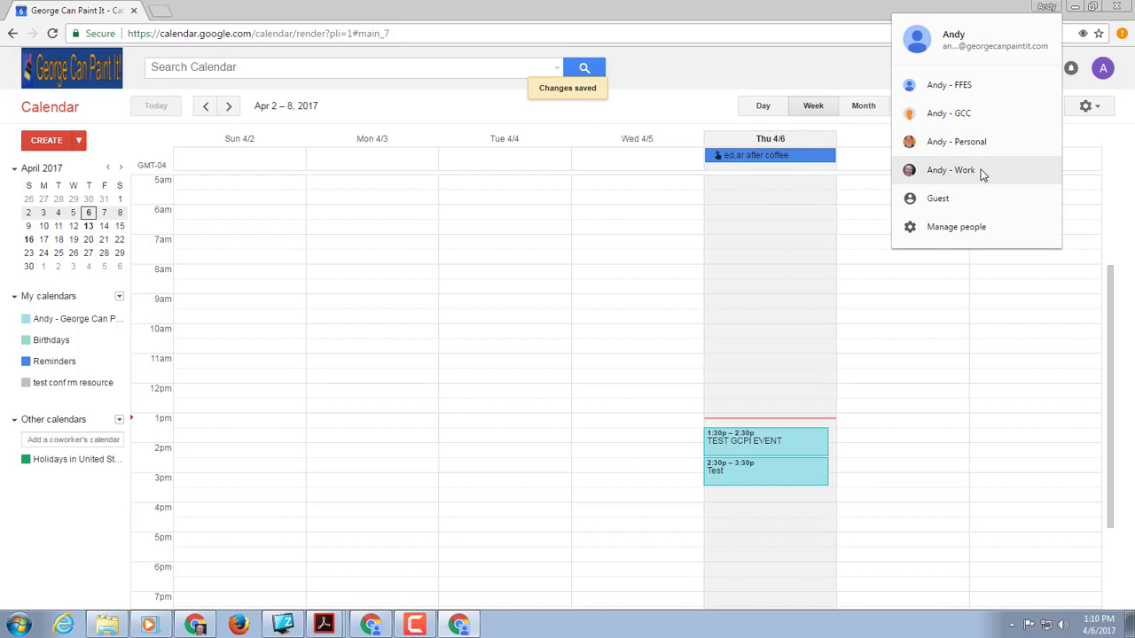
click(950, 170)
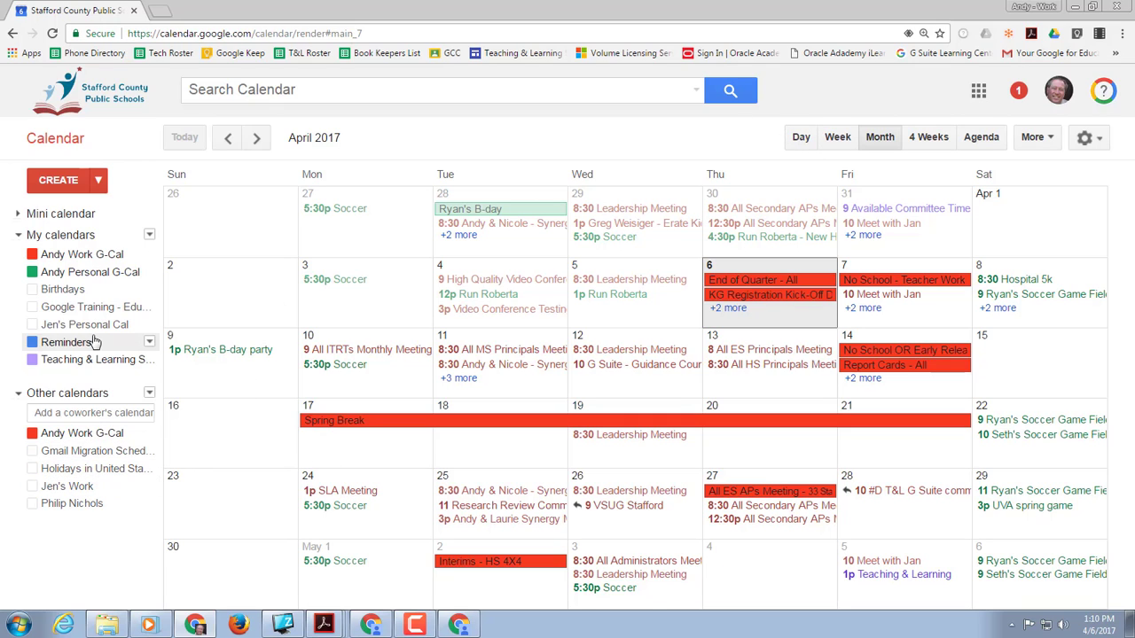
click(976, 88)
click(858, 299)
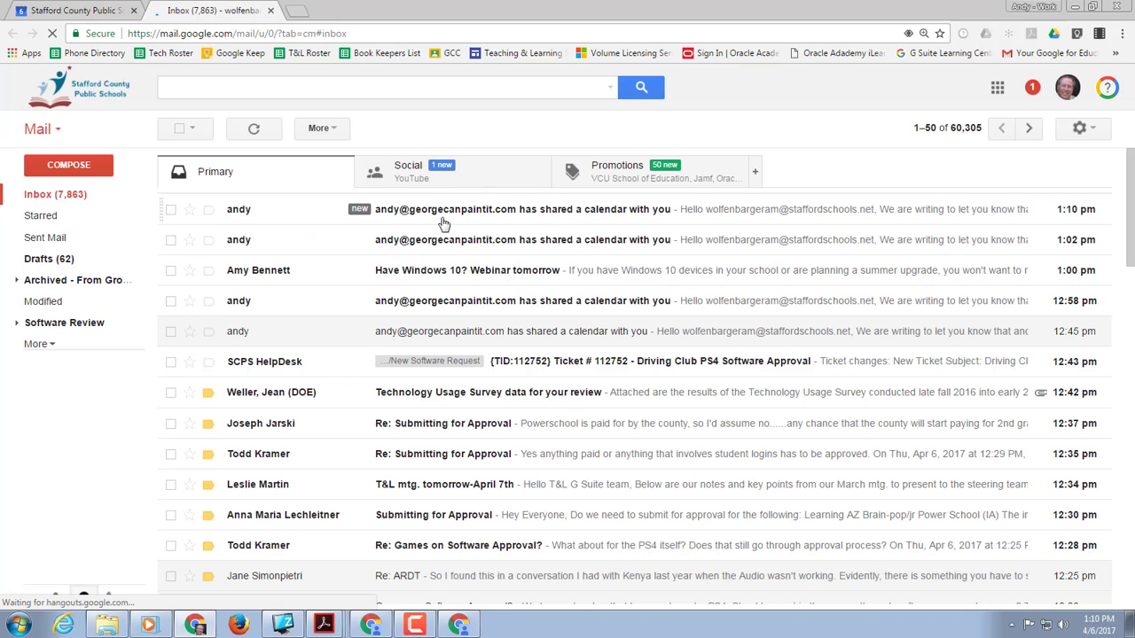
Step: Read the calendar-sharing notification email, then open the work account's Google Calendar
click(443, 225)
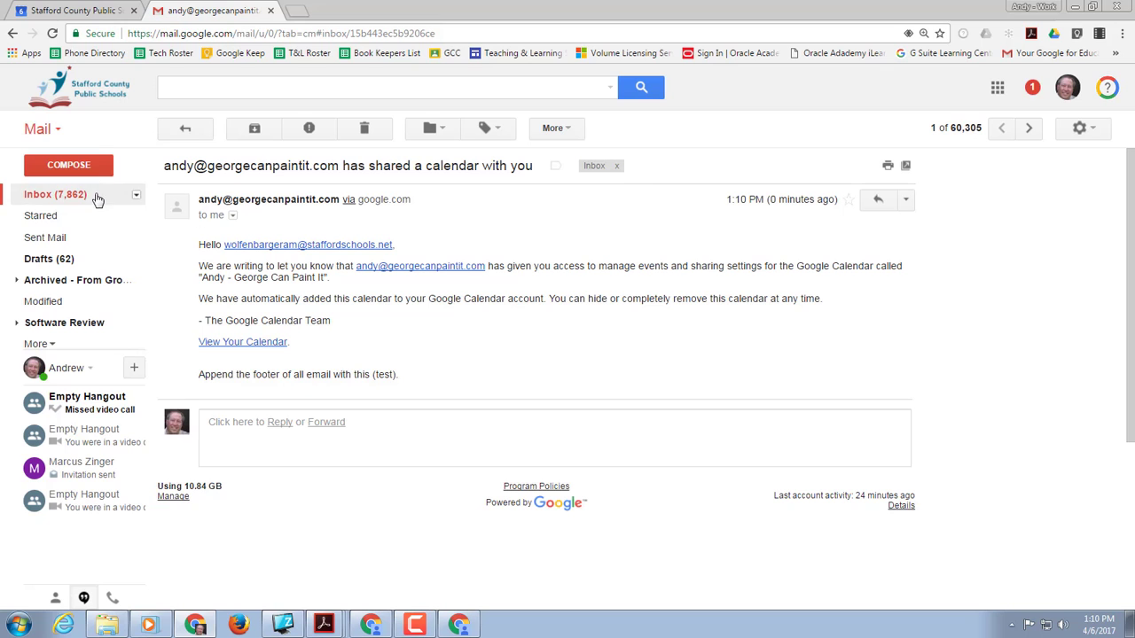
click(995, 92)
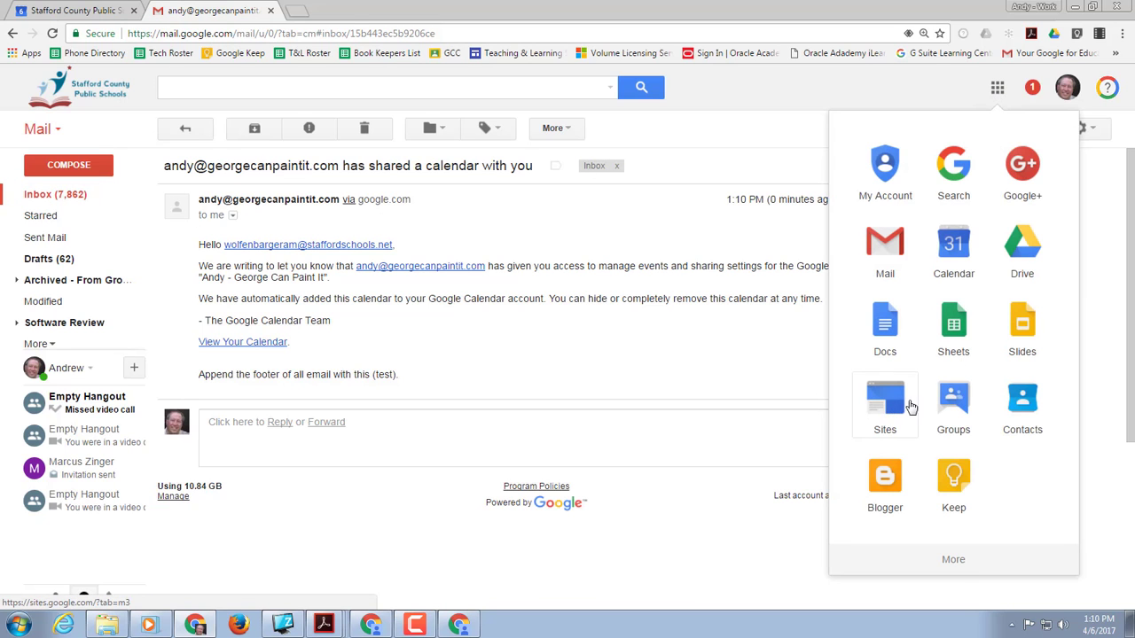
click(949, 248)
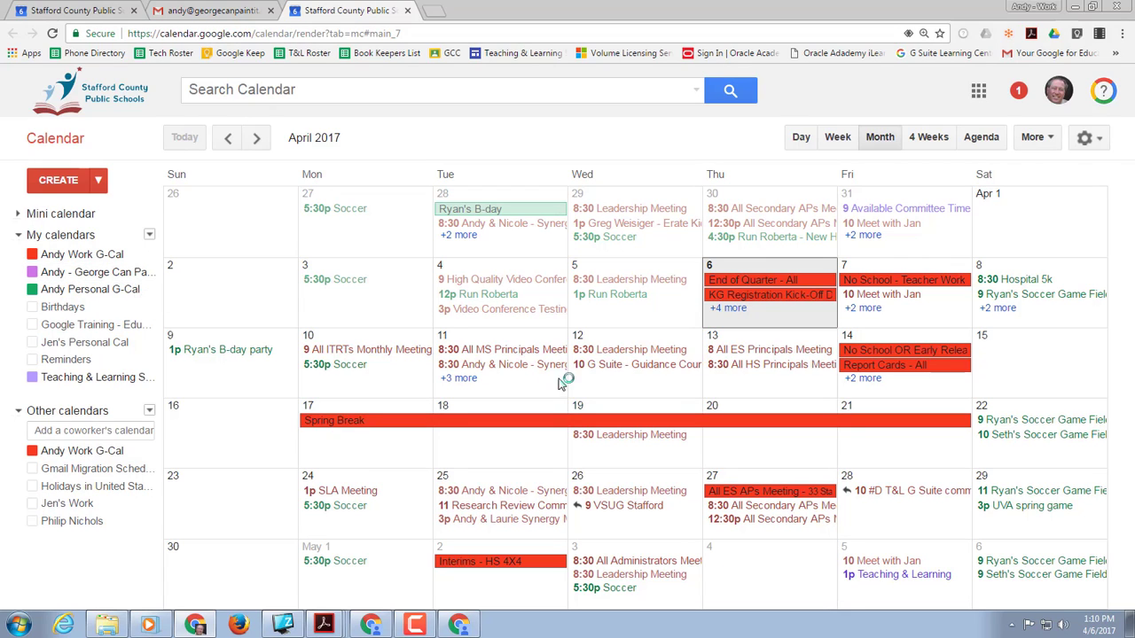
Step: Show all April 6 events and briefly open the George Can Paint It calendar's options menu
click(727, 308)
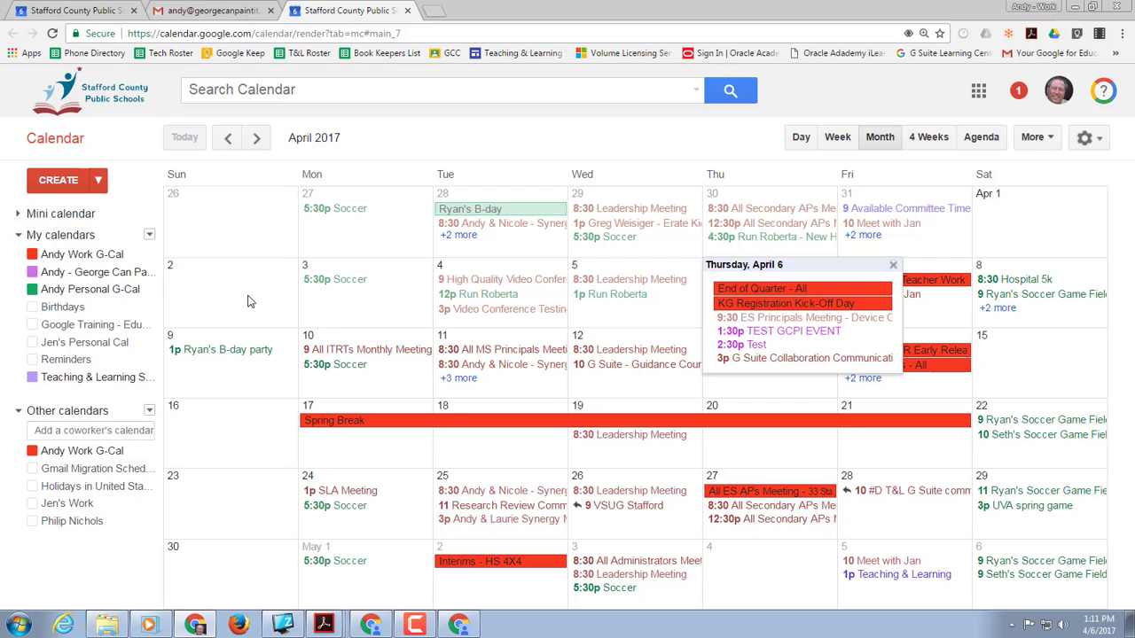
click(149, 272)
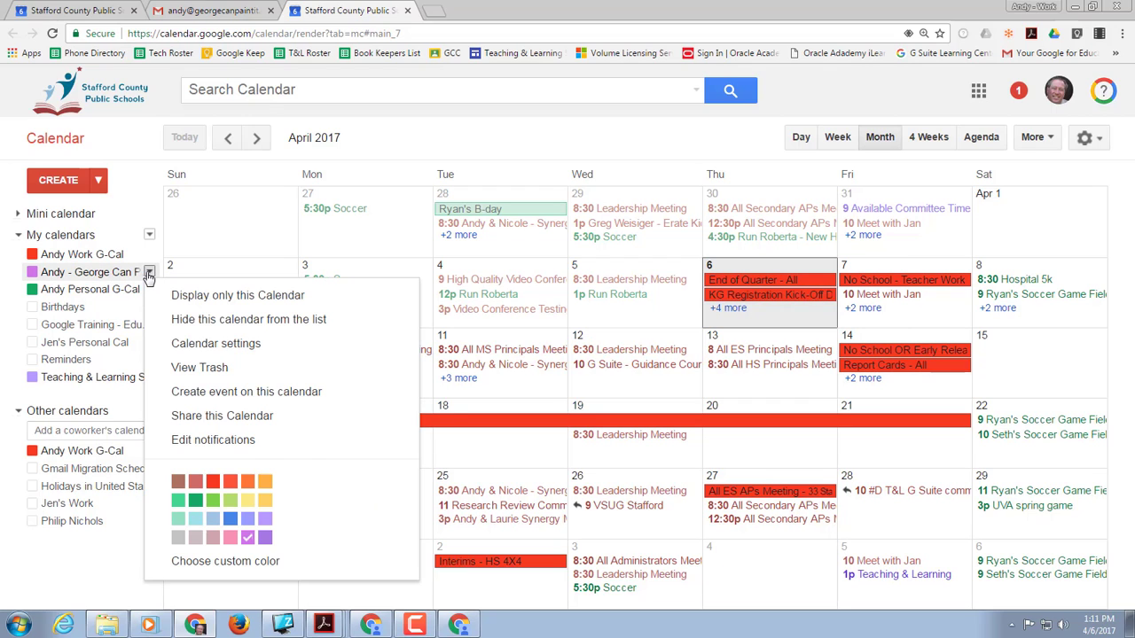
click(149, 273)
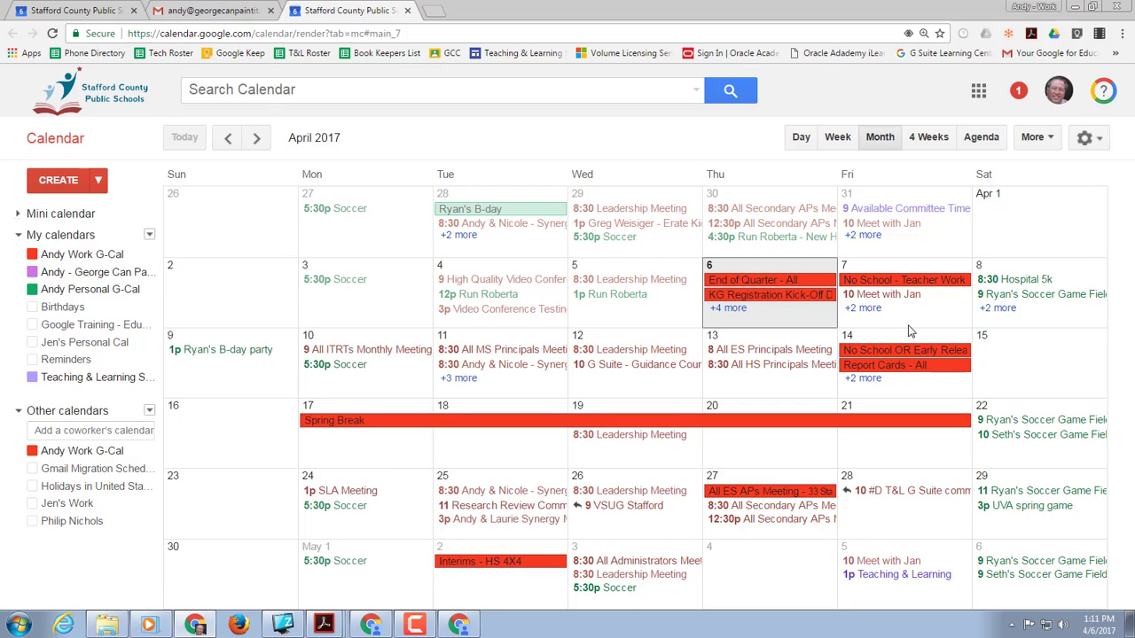
Step: Create an all-day 'Relax' event on Saturday, April 15 in Personal G-Cal and save it
click(1017, 357)
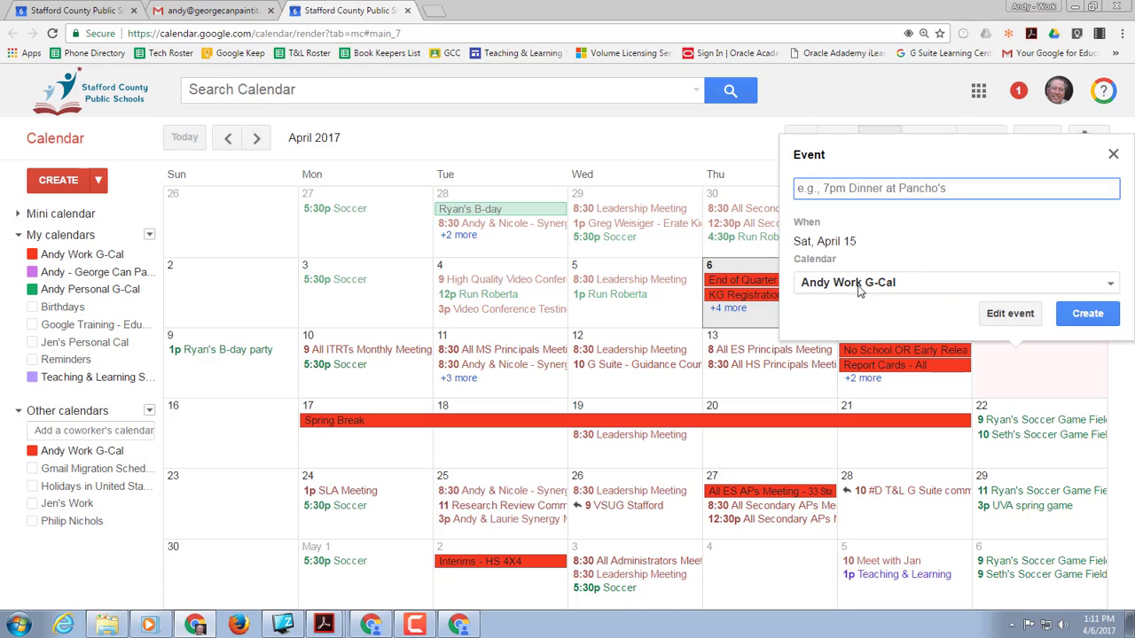
click(1082, 288)
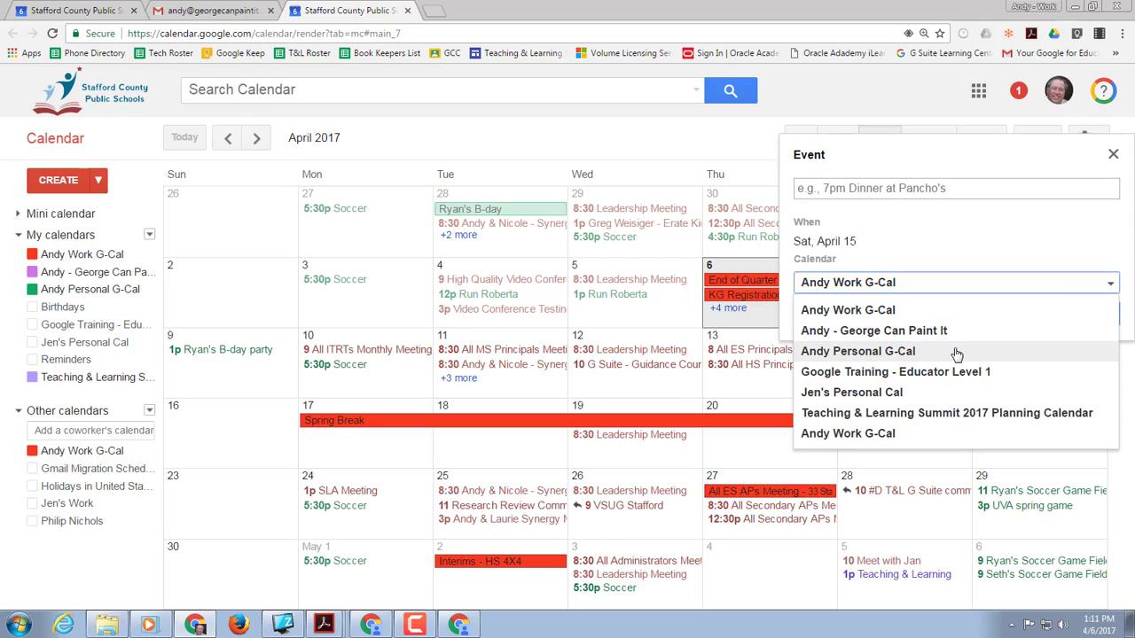
click(885, 353)
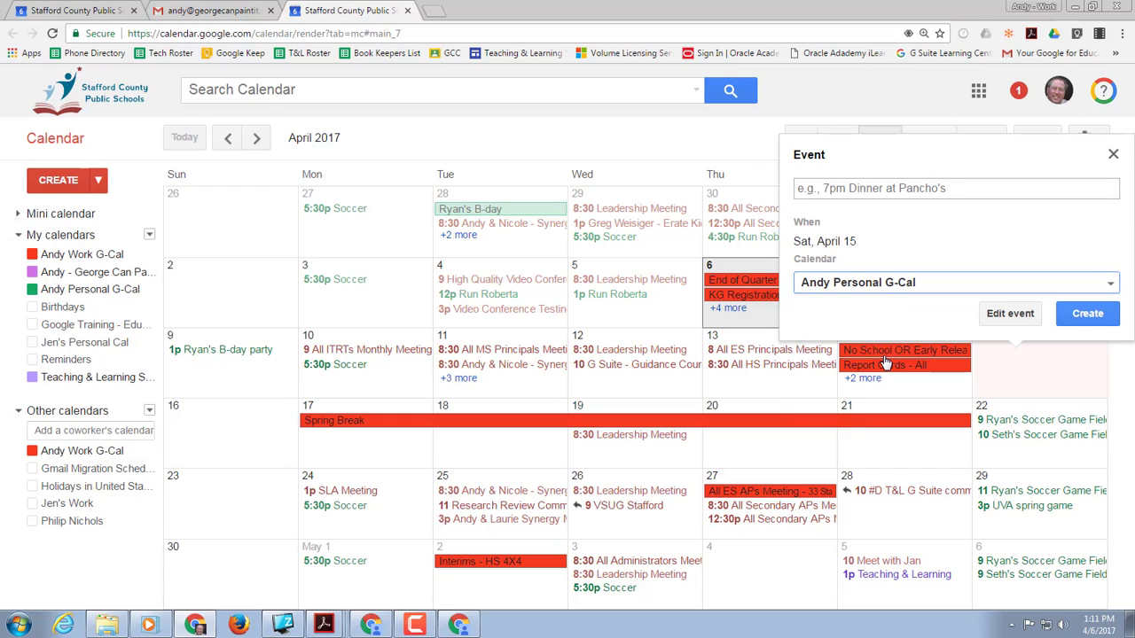
click(889, 188)
text(Relax)
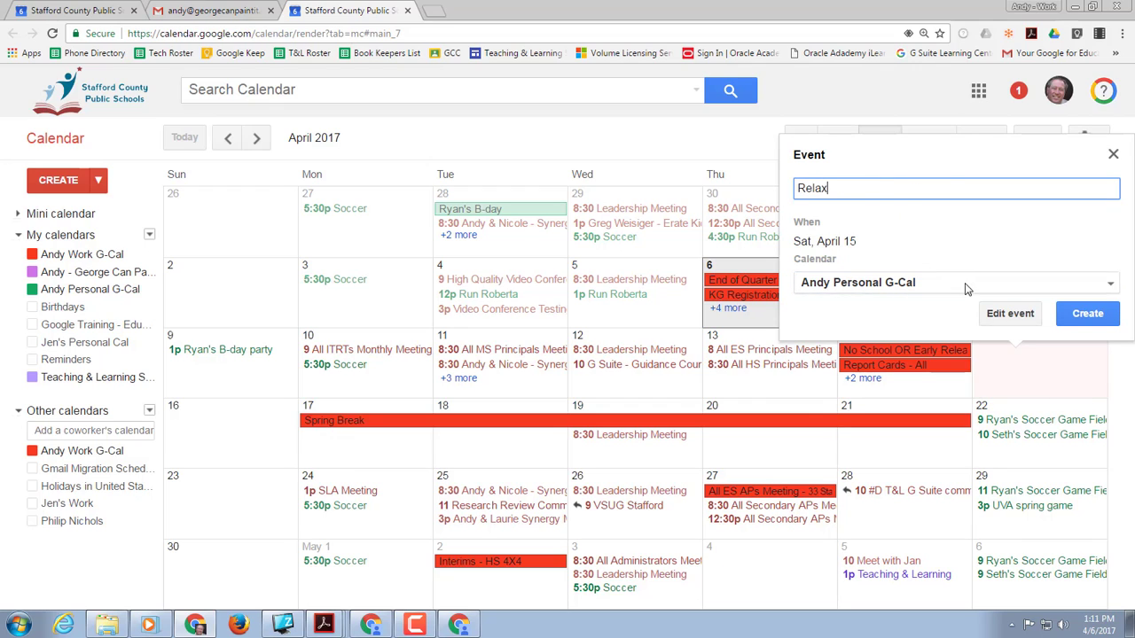
click(1002, 312)
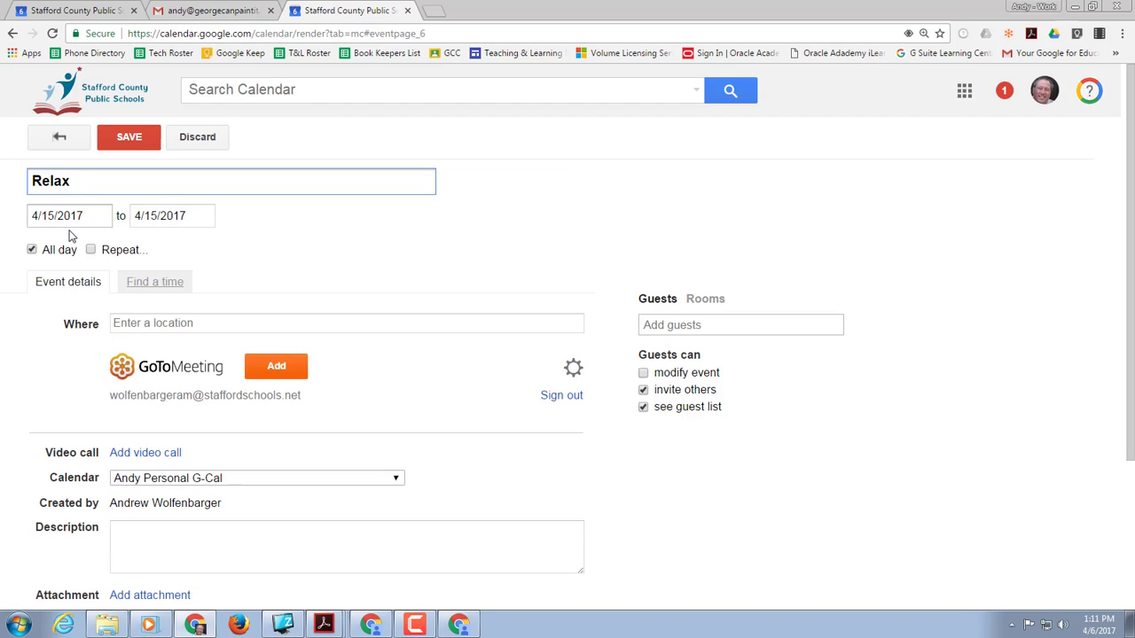
click(151, 140)
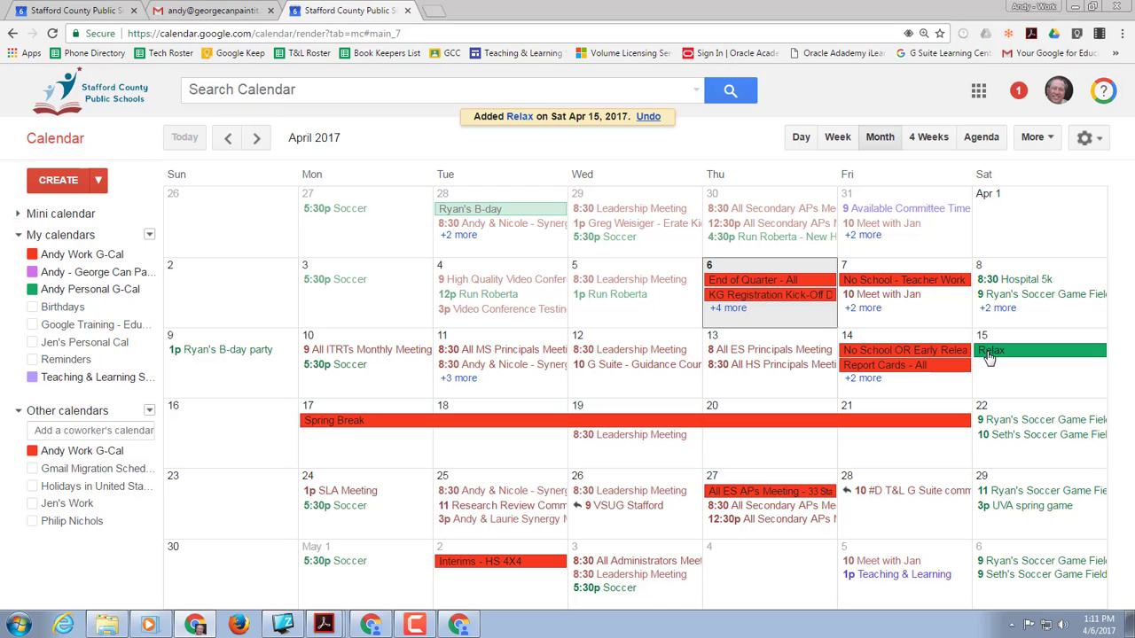
Step: Switch to the Personal profile, open Google Calendar, and start a new event on Saturday, April 15
click(1051, 9)
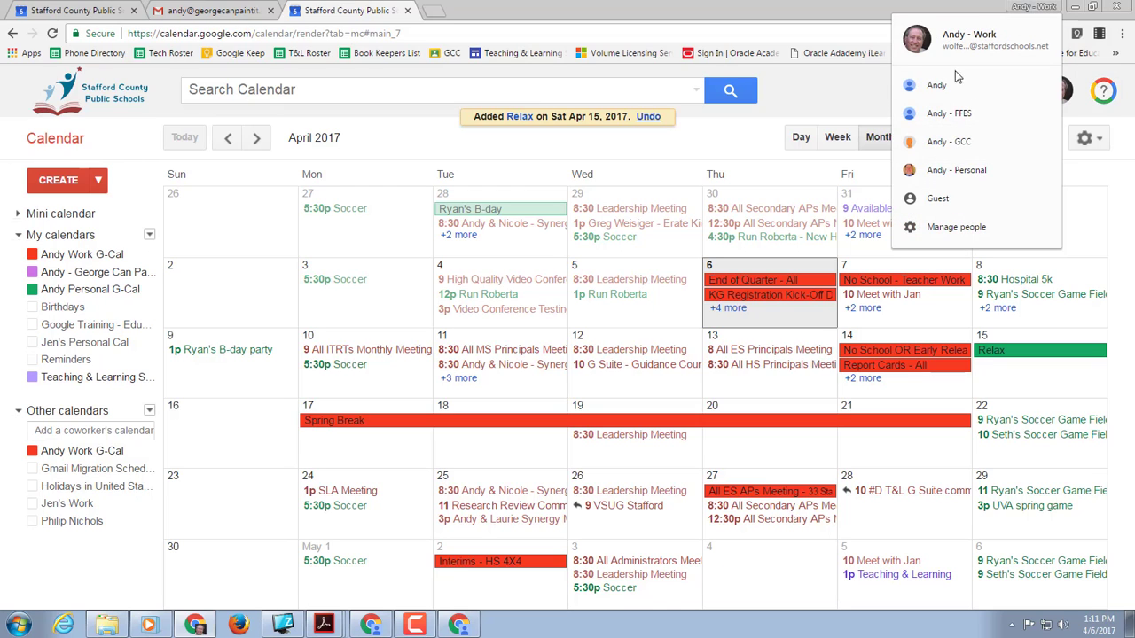
click(944, 170)
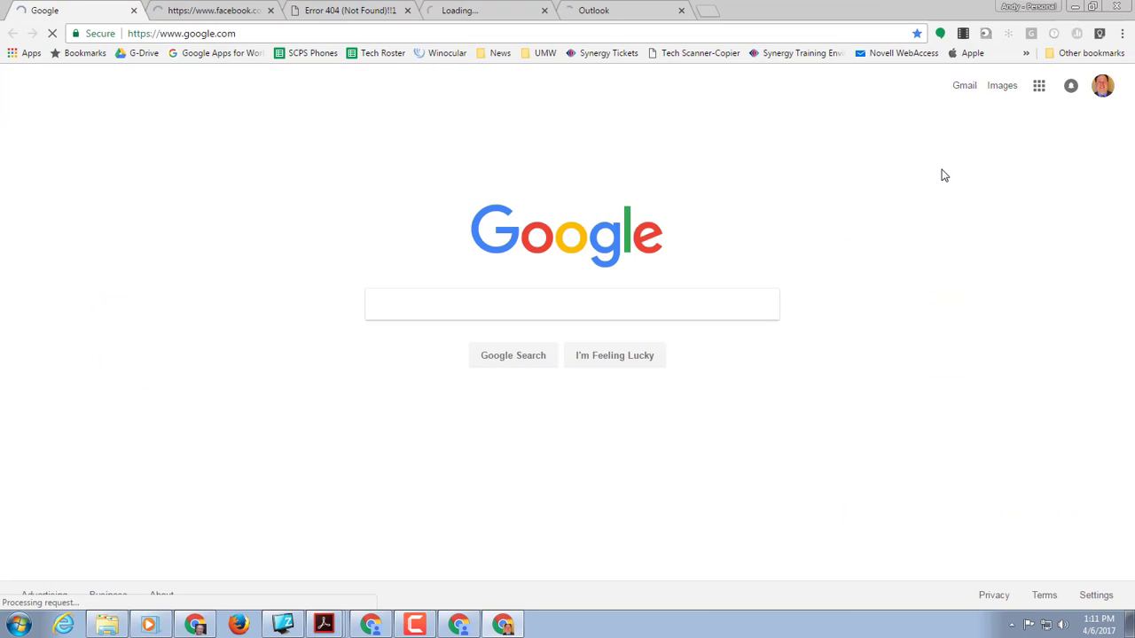
click(1038, 85)
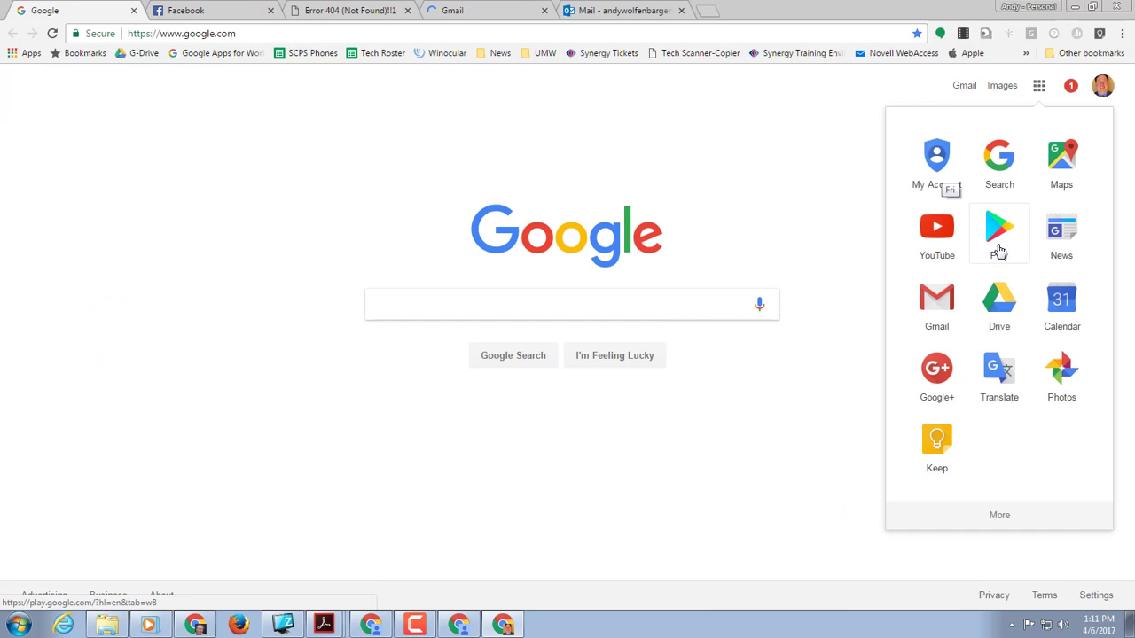
click(1039, 299)
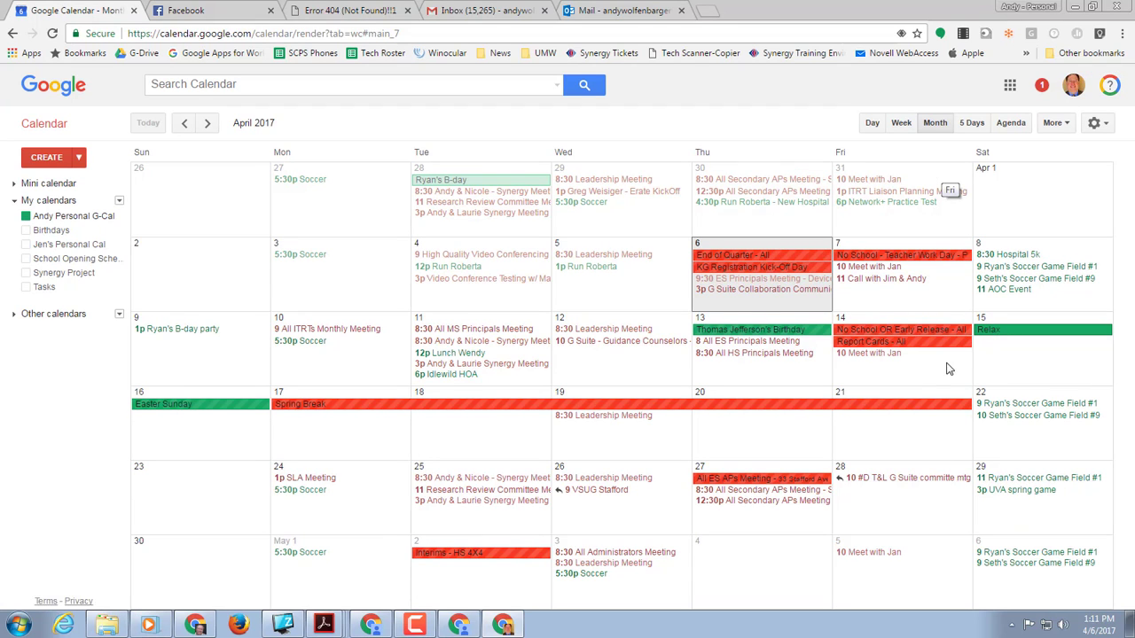
click(985, 369)
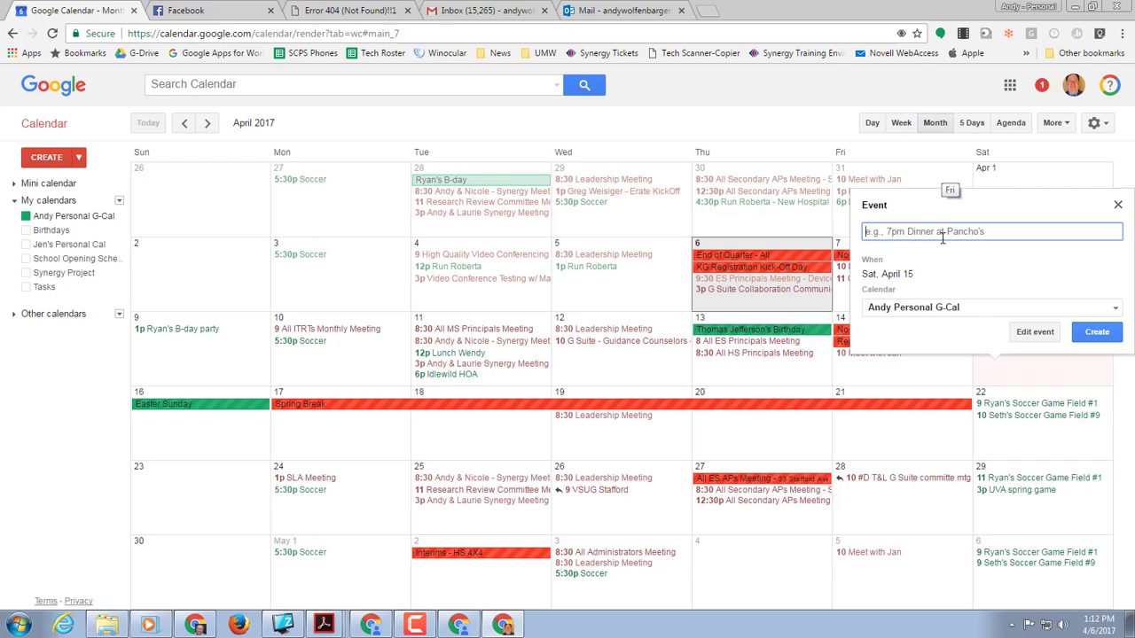
Step: Title the new event 'movie' and keep it on the personal calendar
text(movie)
click(1053, 310)
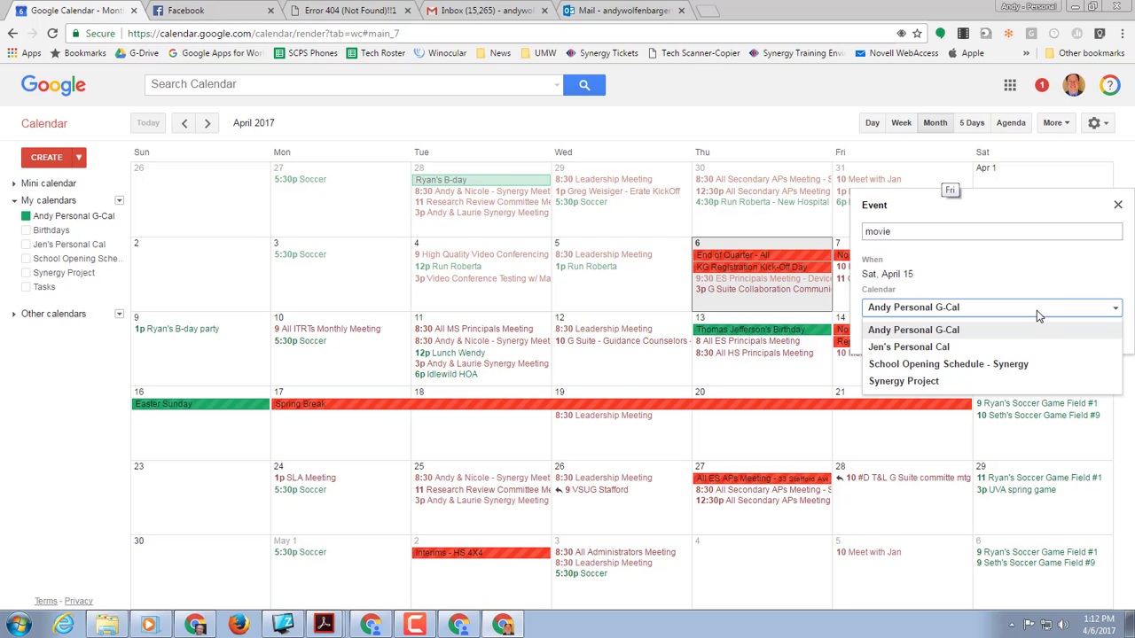
click(1038, 312)
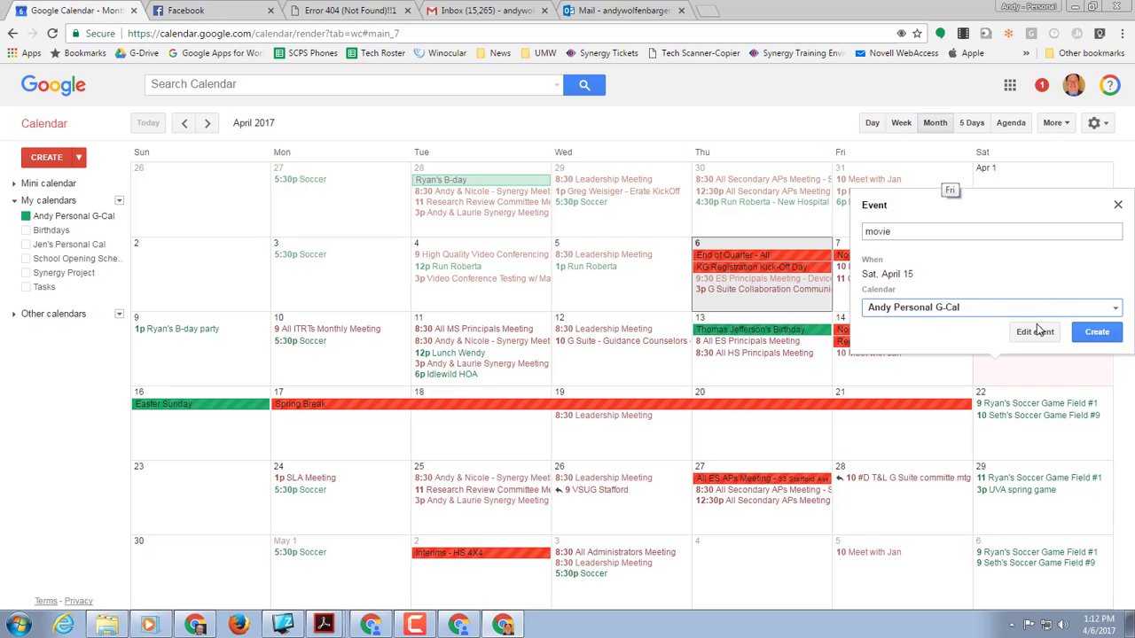
Step: Make the movie event timed from 10:00pm to 11:00pm and save it
click(1041, 332)
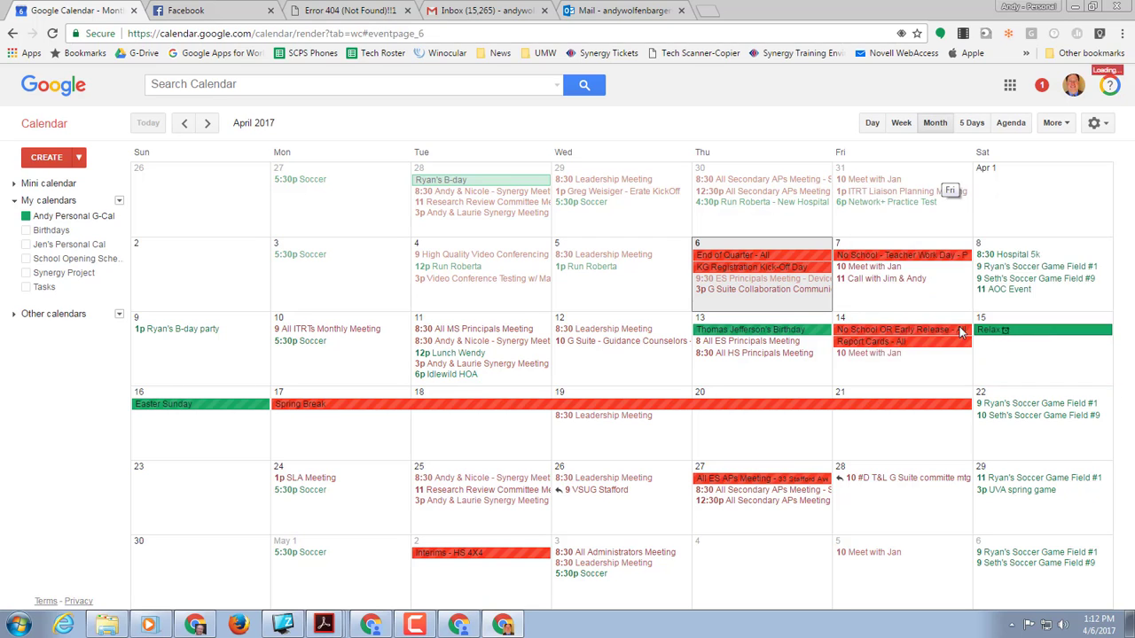
click(48, 211)
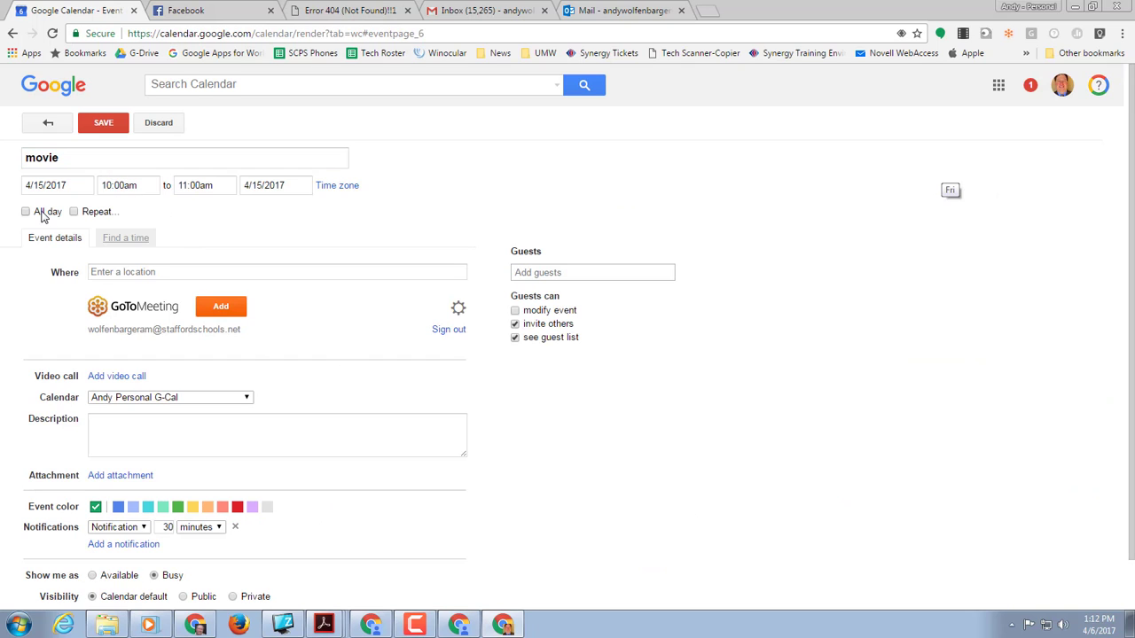
click(141, 186)
drag(141, 185, 112, 191)
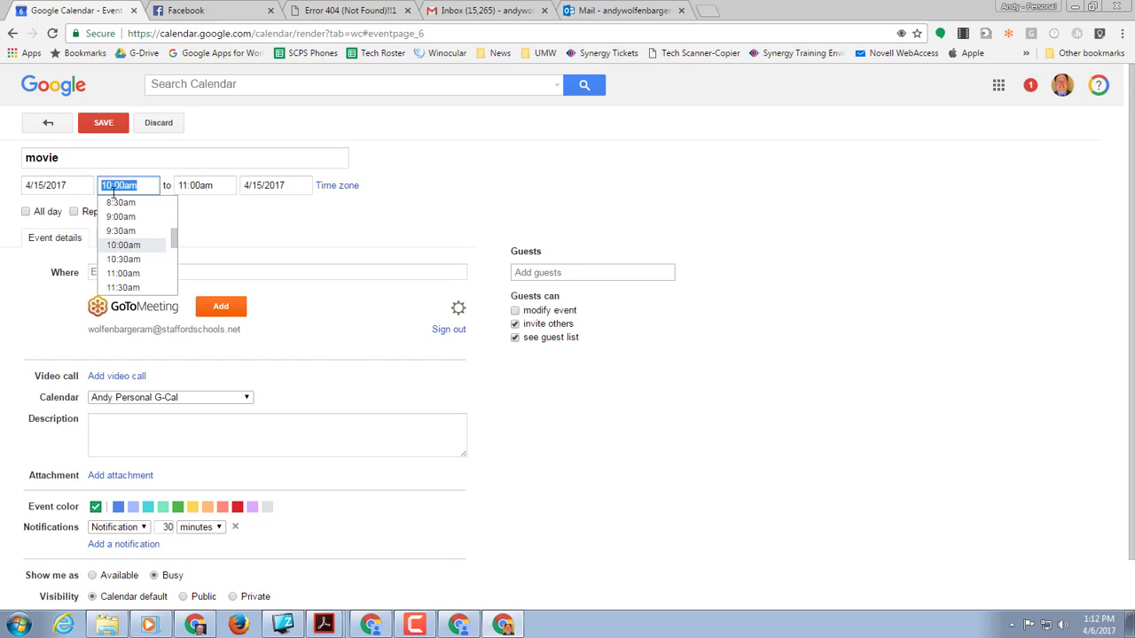
text(10:00)
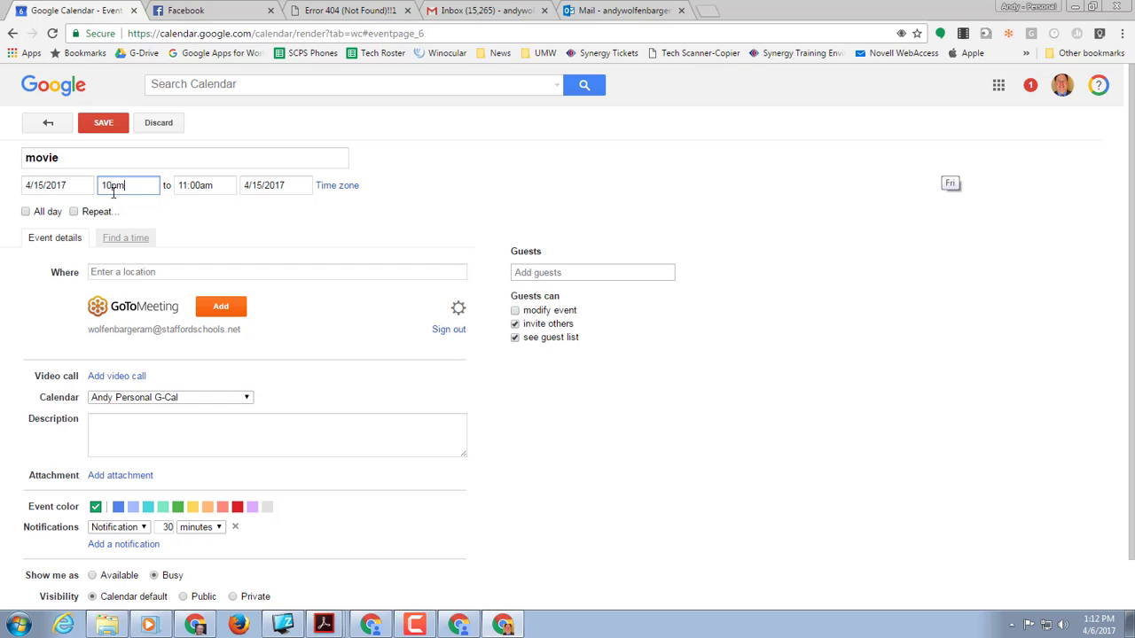
text(pm)
key(Tab)
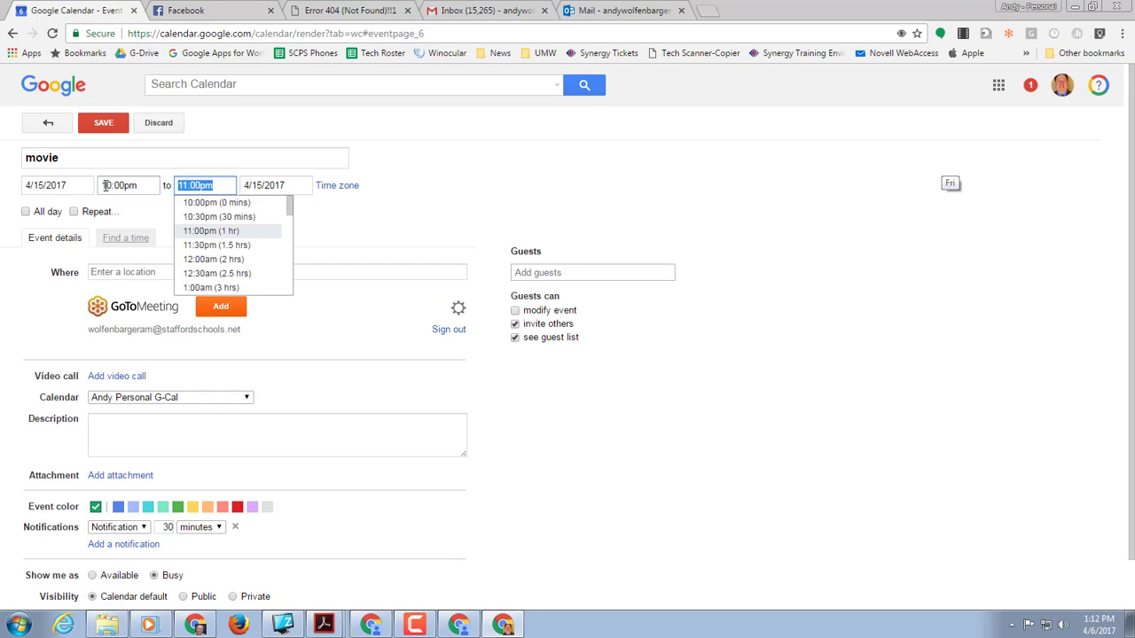
click(103, 124)
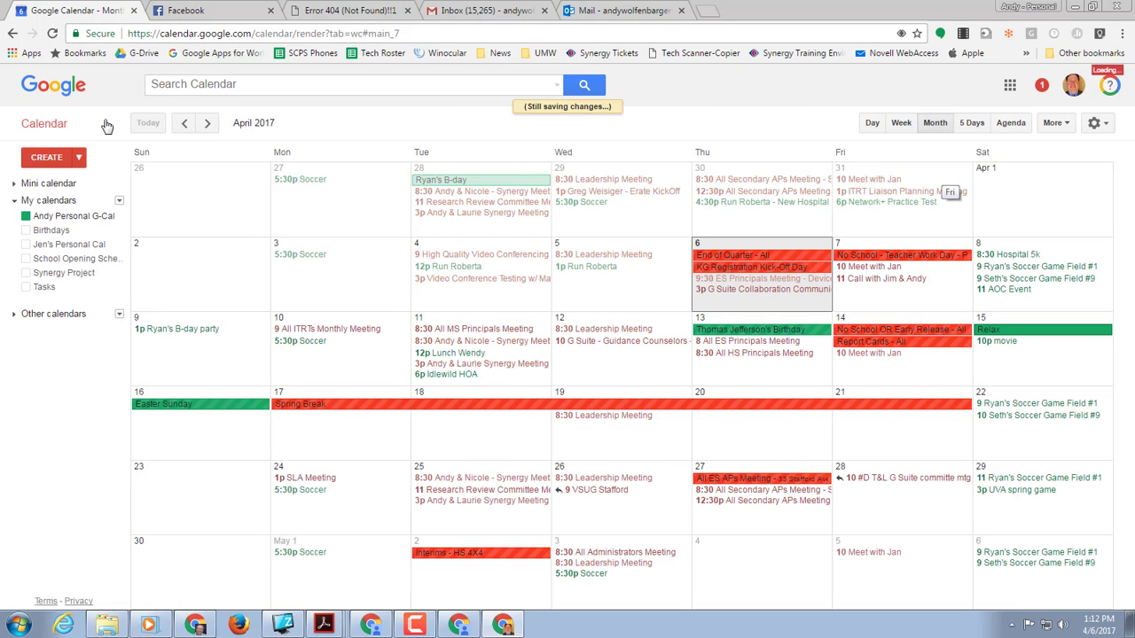
click(1028, 8)
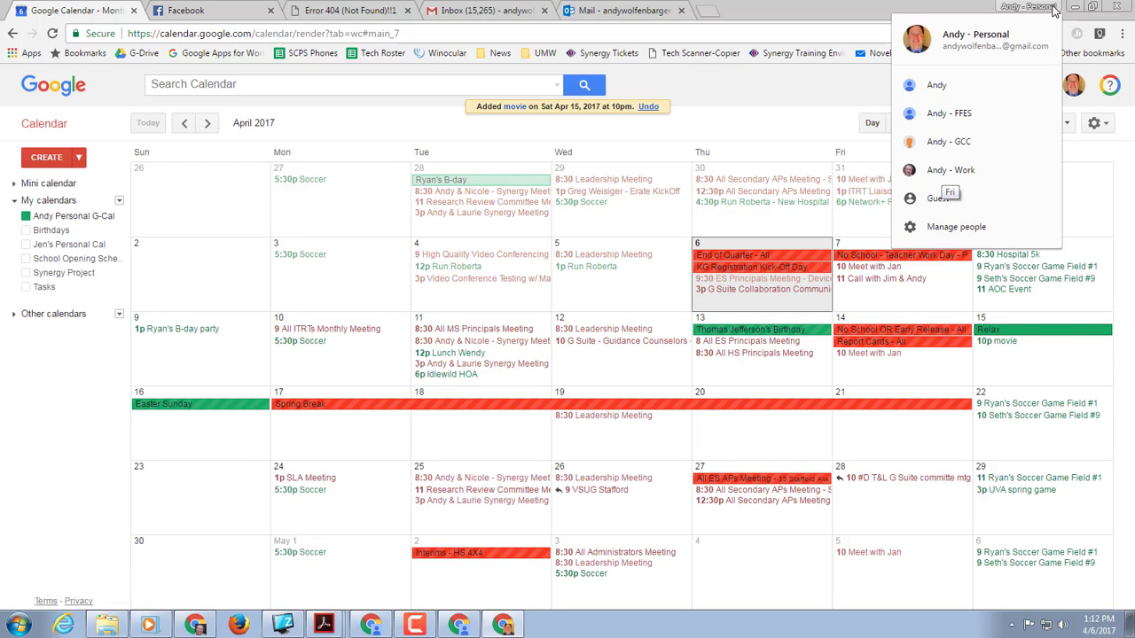
Step: In the Work profile's calendar, delete the 10p movie event on Saturday the 15th
click(964, 181)
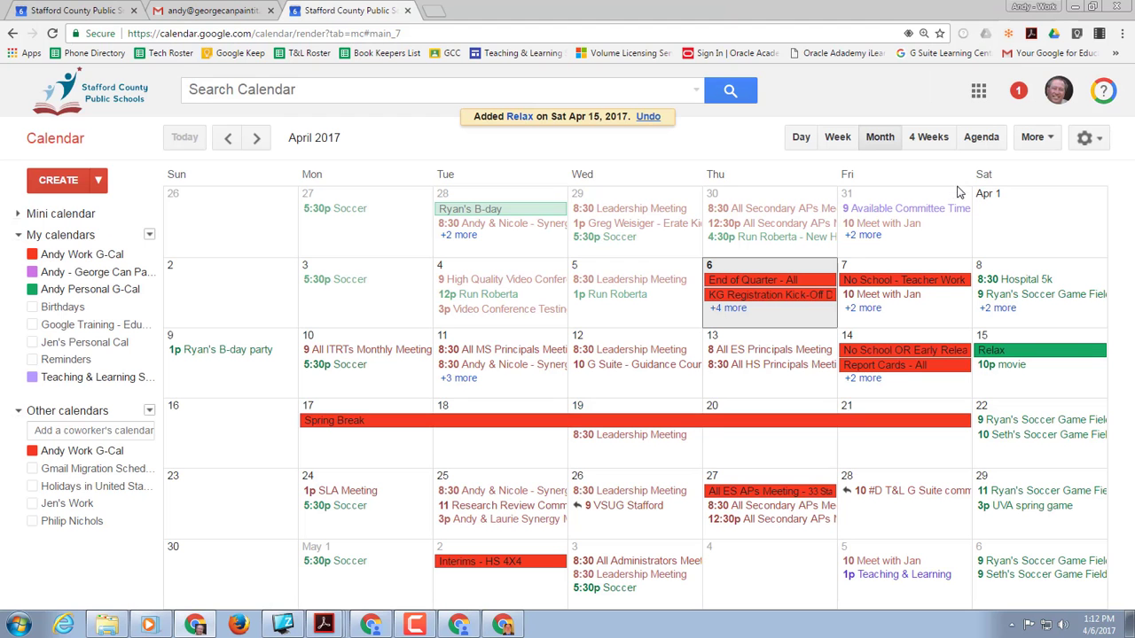
click(1001, 367)
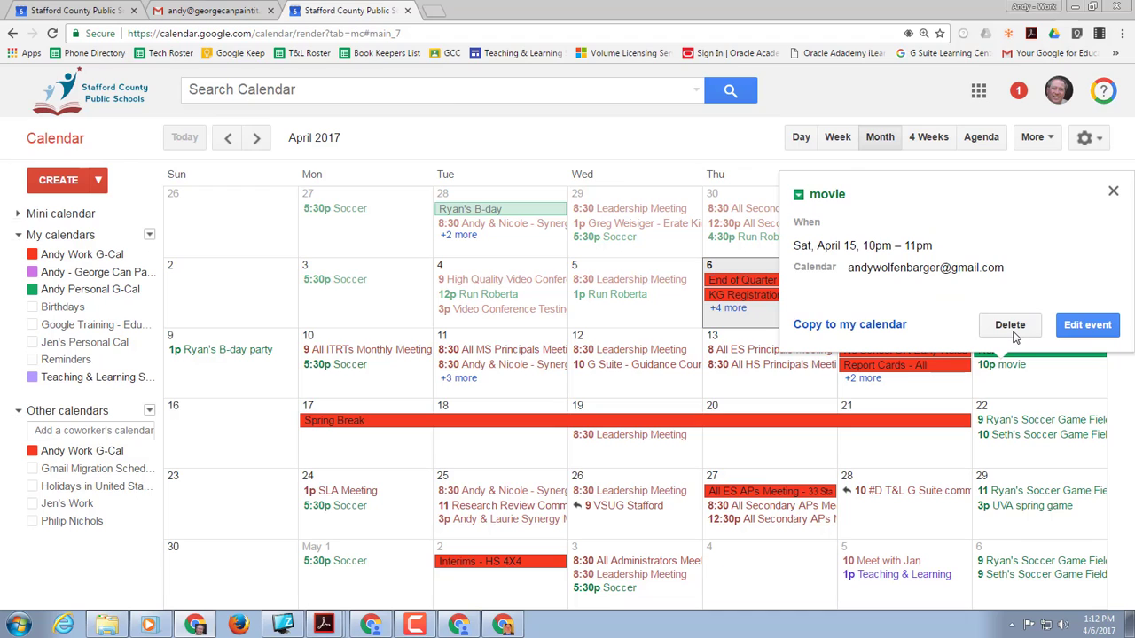
click(1008, 325)
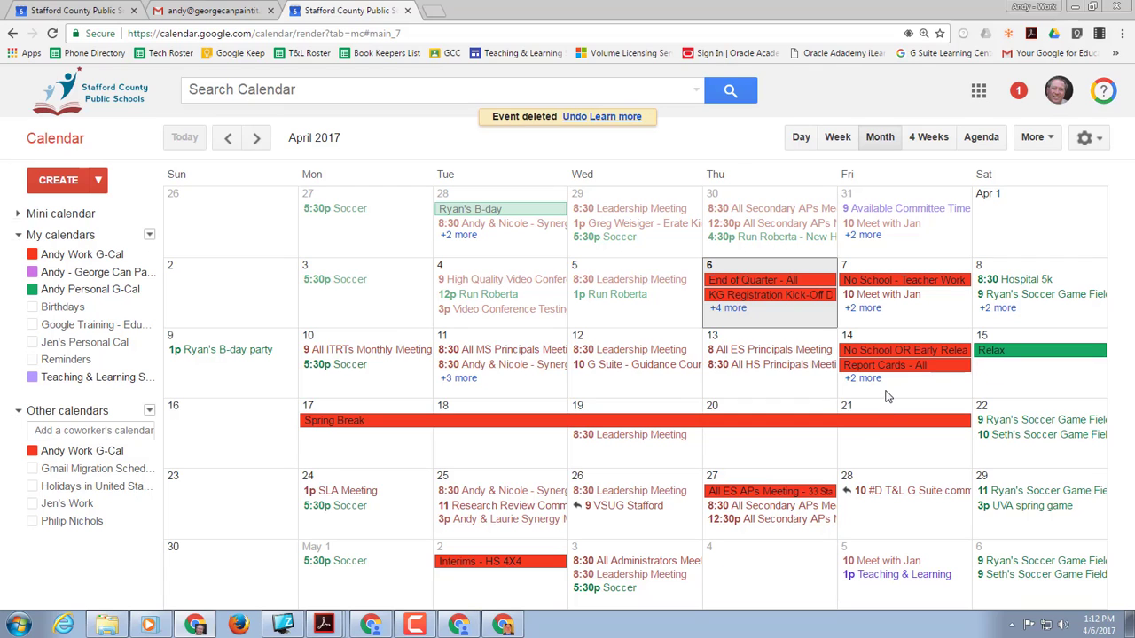
click(1052, 8)
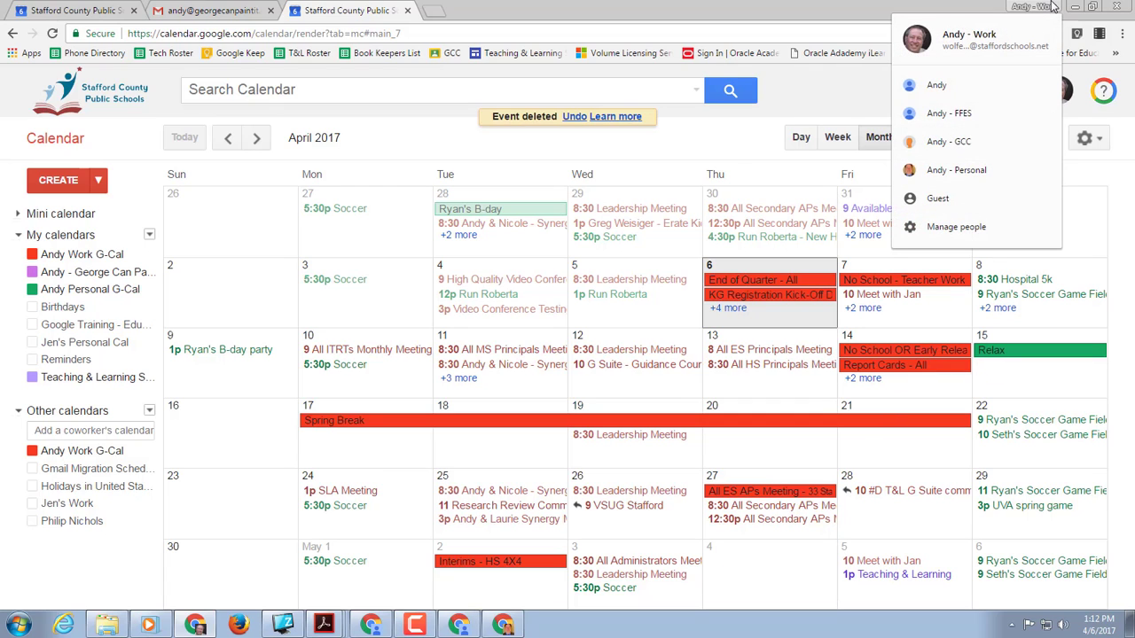
click(988, 113)
click(1037, 6)
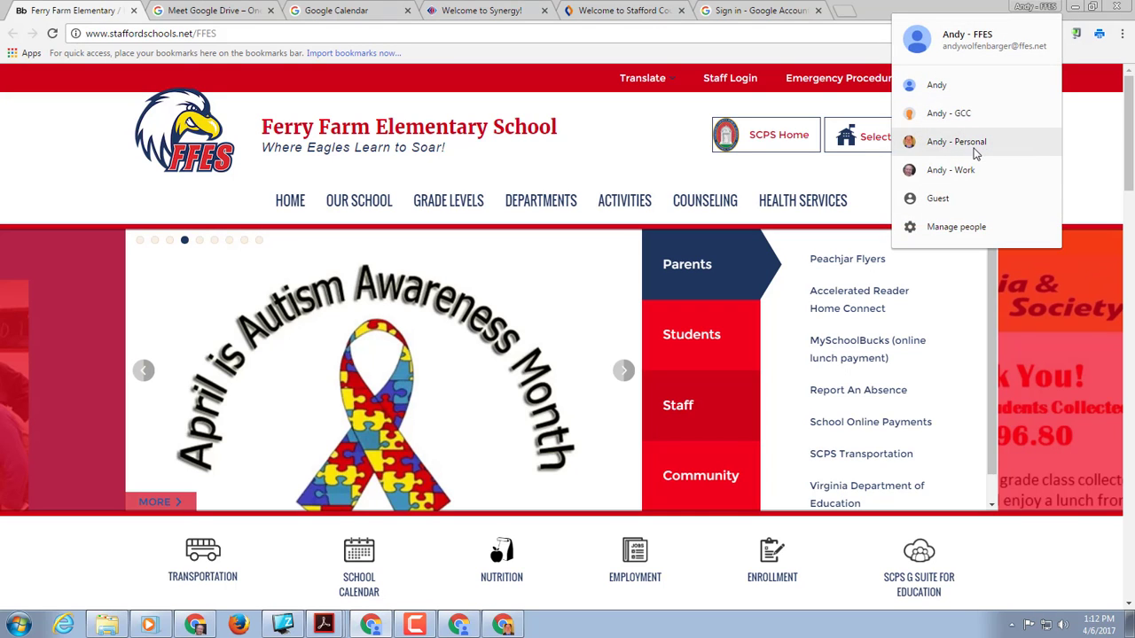
click(974, 176)
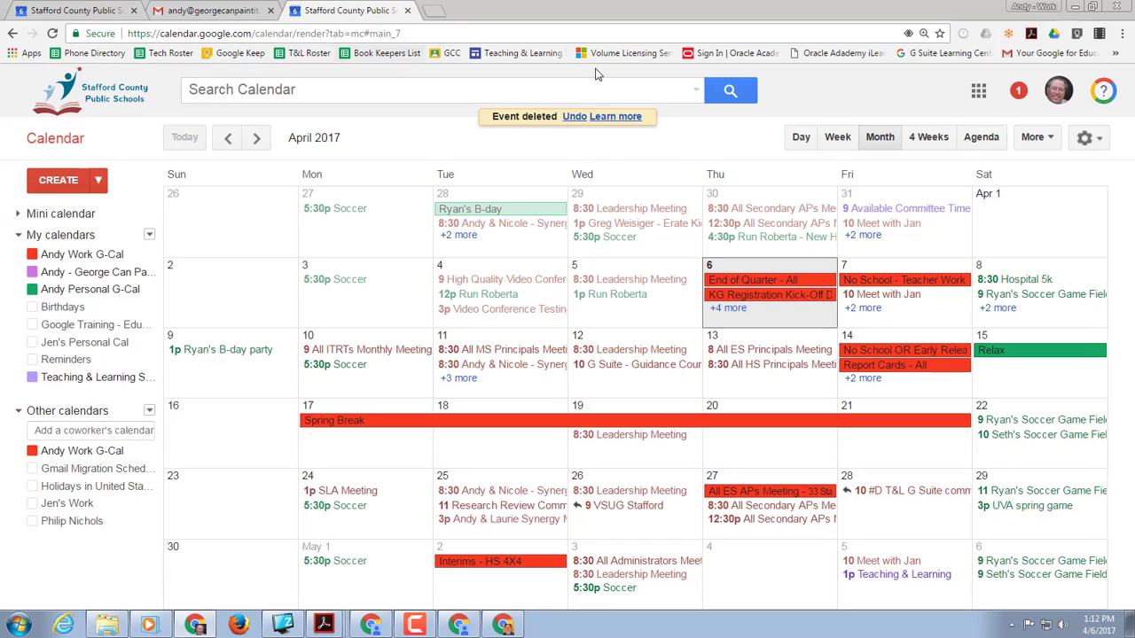
click(1028, 6)
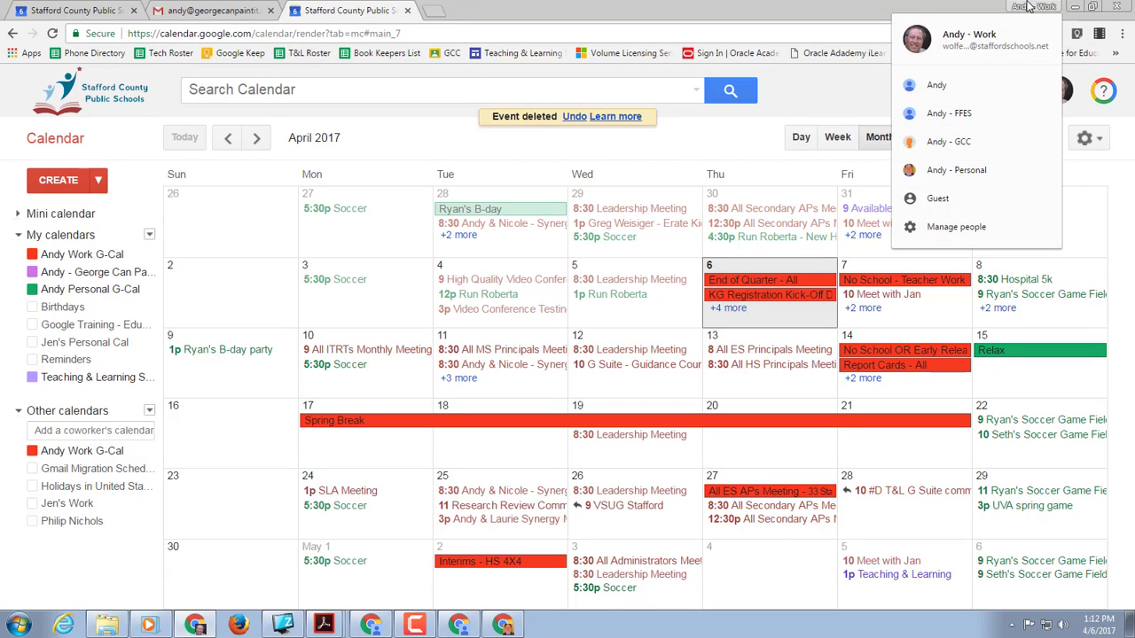
click(944, 113)
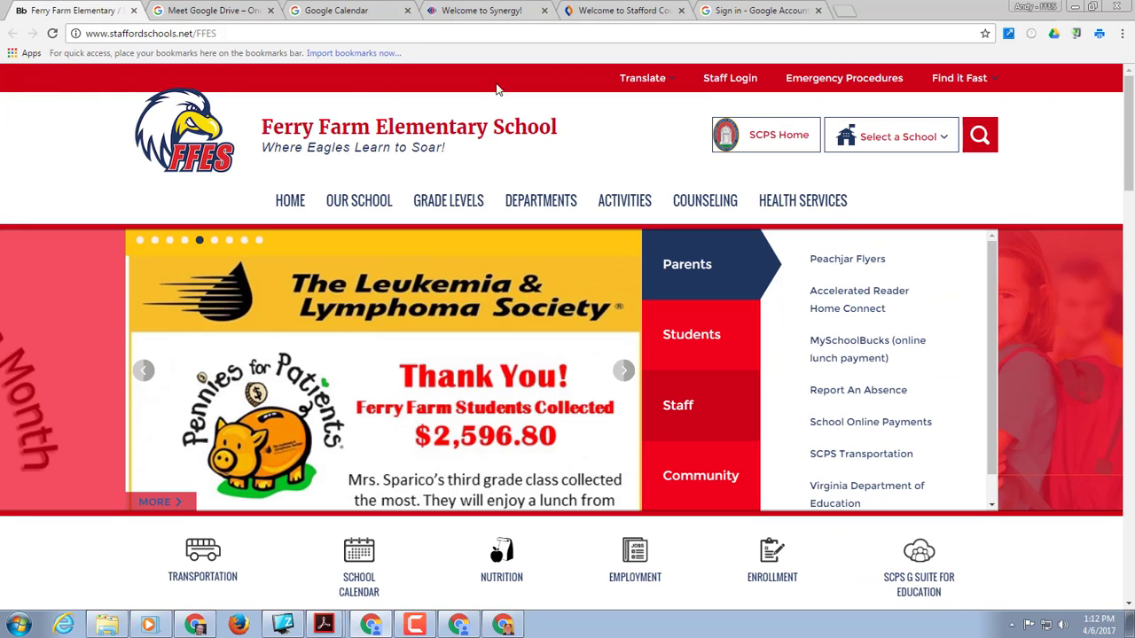
click(1028, 6)
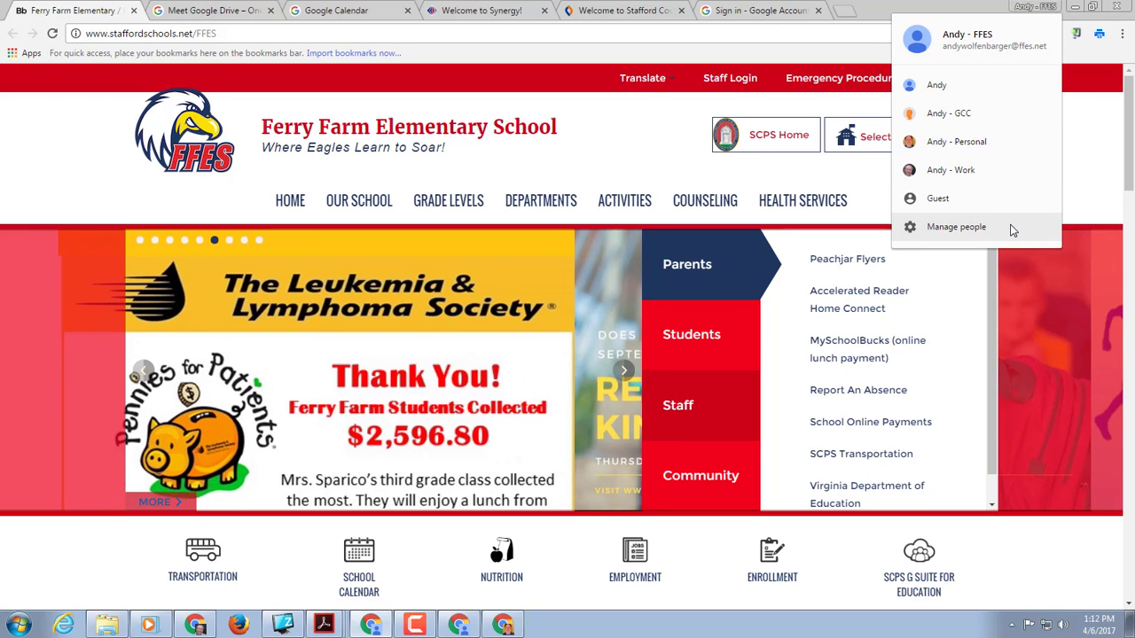
click(1039, 7)
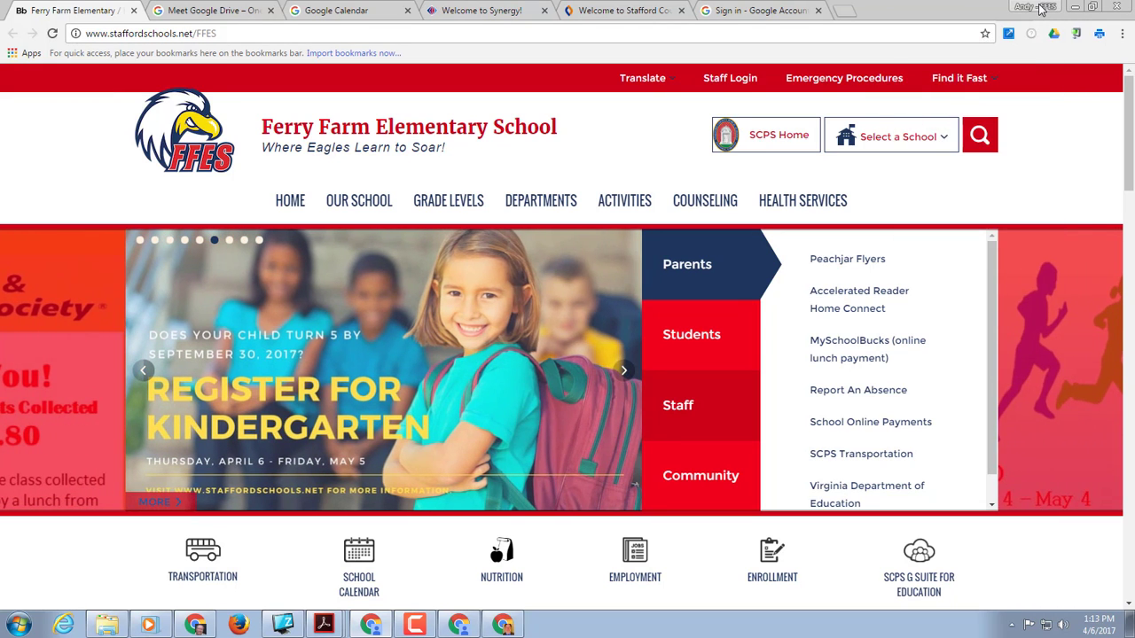
click(1039, 7)
click(966, 168)
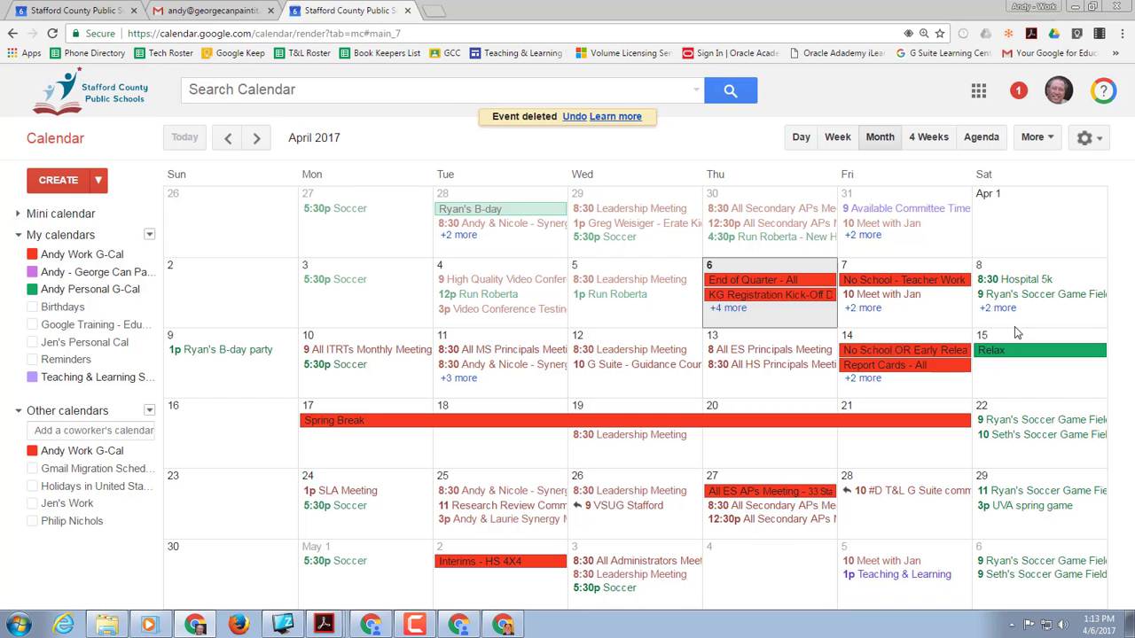